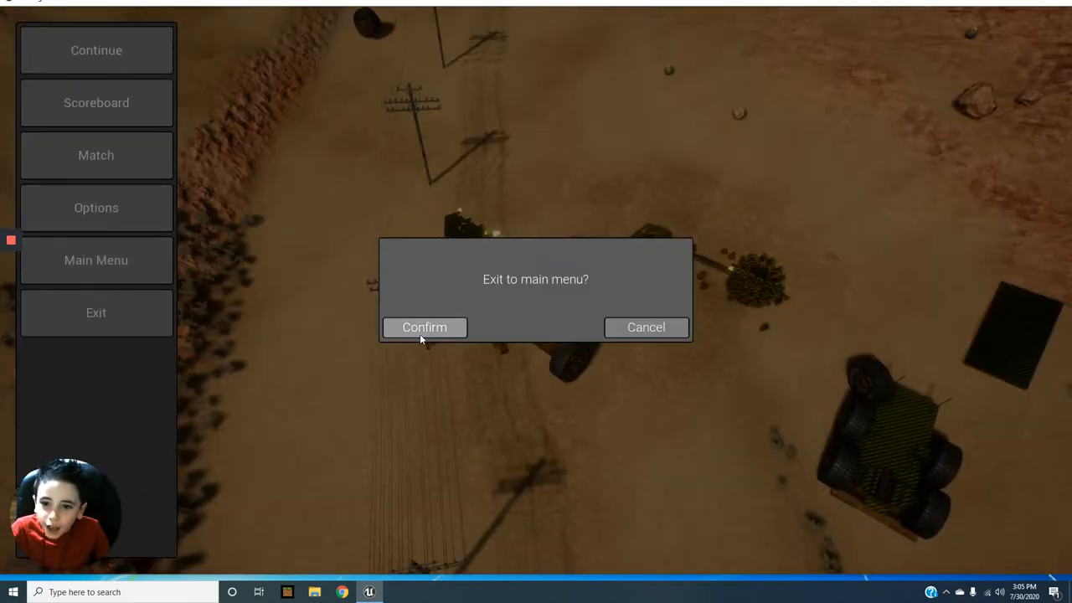
Step: Confirm exit to the main menu and launch a Sandbox game on the City map
{"action": "left_click", "coordinate": [425, 331]}
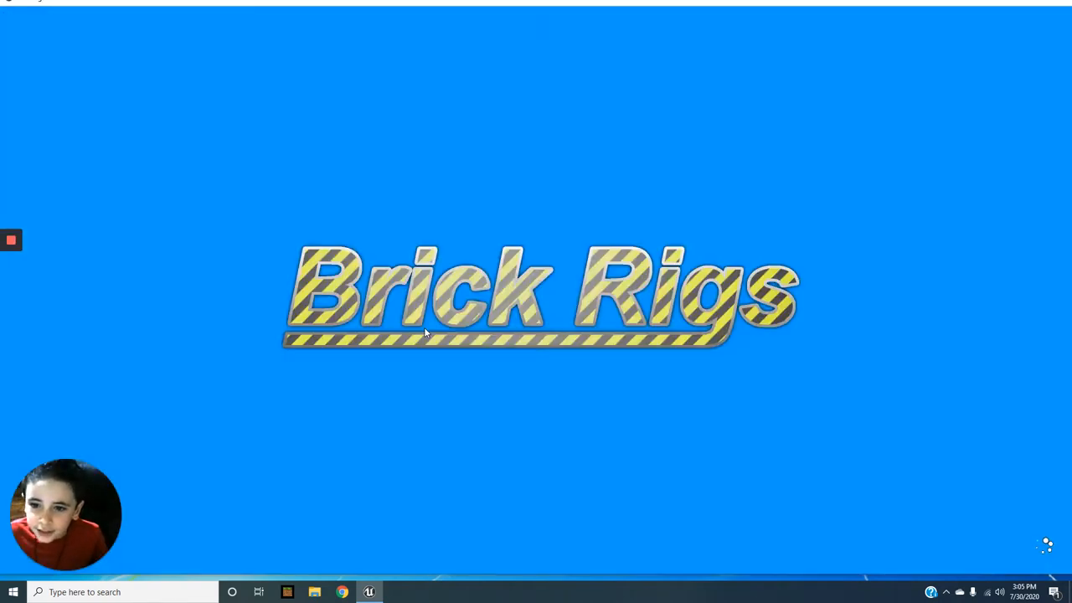
{"action": "left_click", "coordinate": [59, 66]}
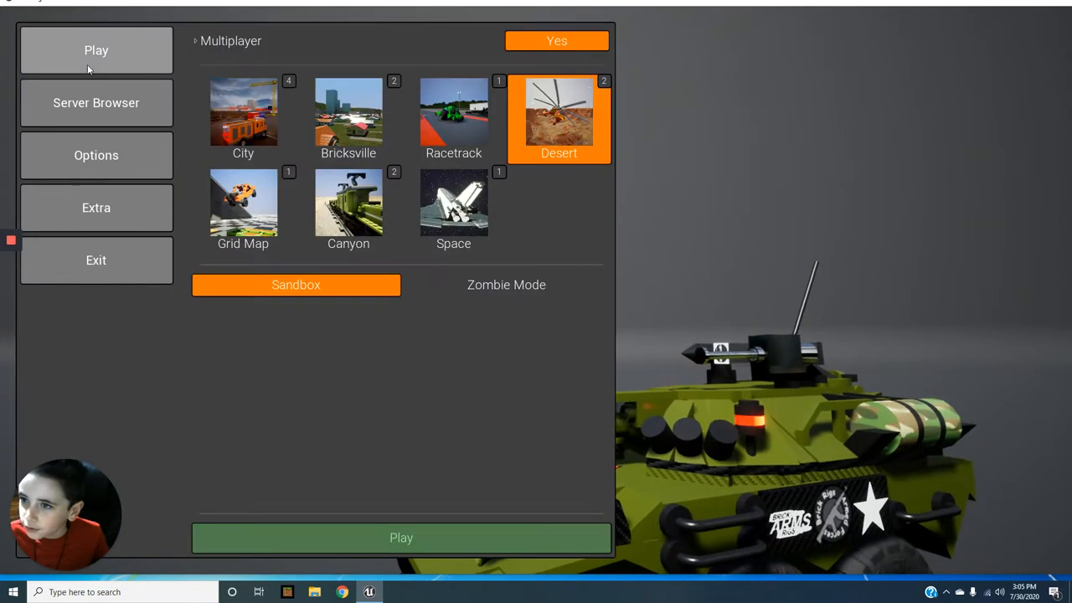
{"action": "left_click", "coordinate": [243, 117]}
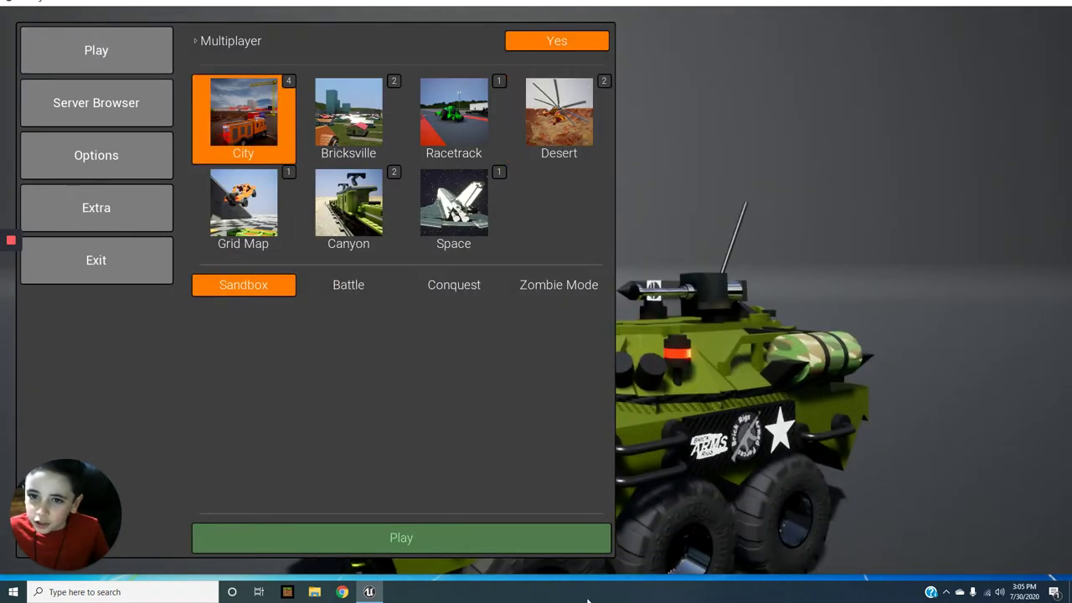
{"action": "left_click", "coordinate": [482, 535]}
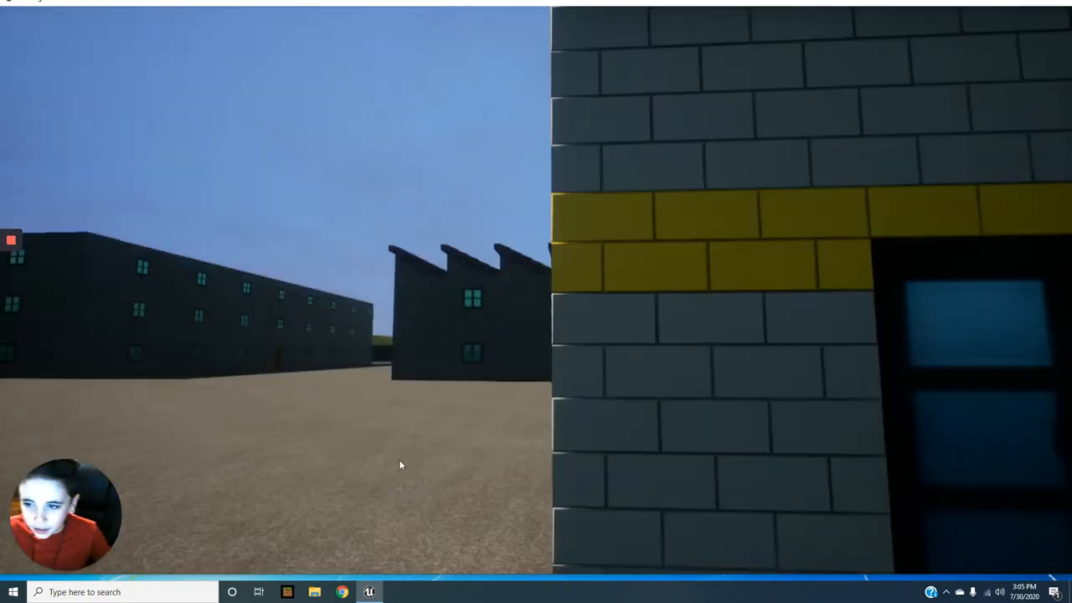
Step: Load the AT-99 Scorpion helicopter from saved vehicles and spawn it into the City
{"action": "key", "text": "b"}
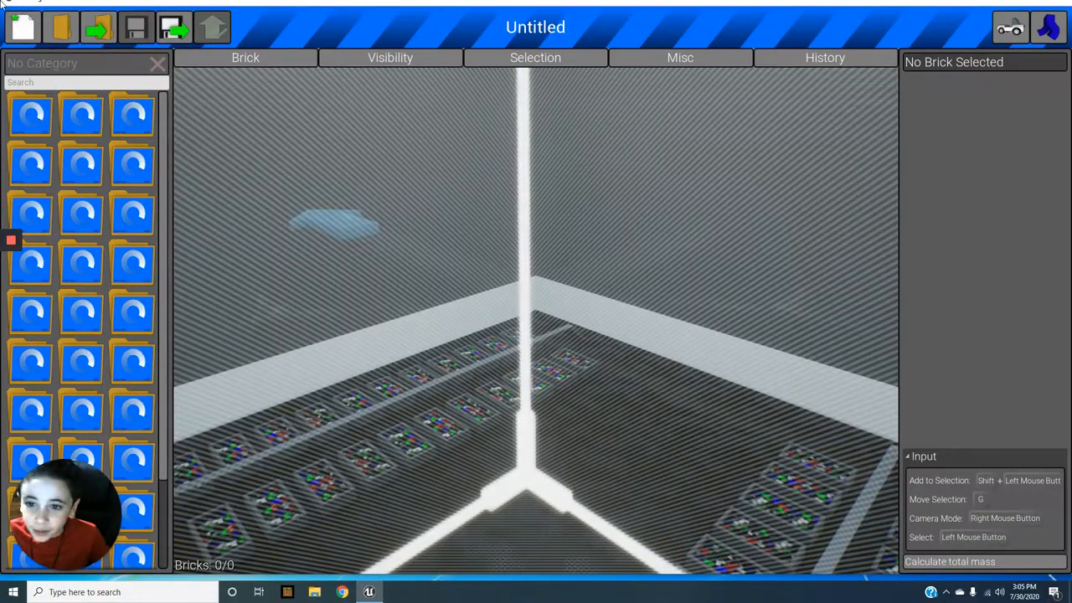
{"action": "left_click", "coordinate": [218, 46]}
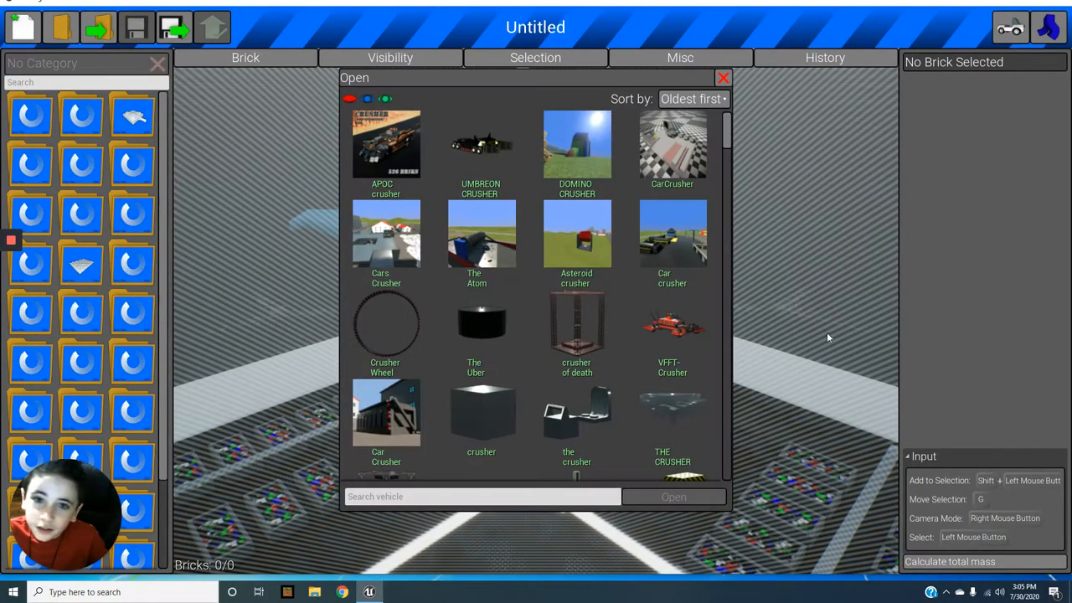
{"action": "left_click_drag", "start_coordinate": [724, 137], "coordinate": [737, 208]}
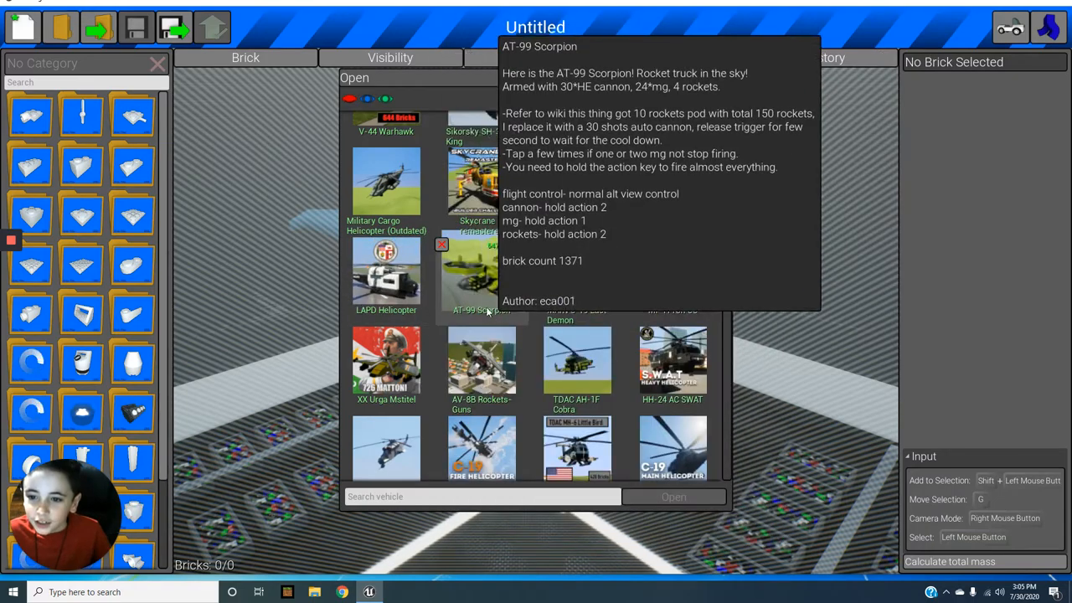
{"action": "left_click", "coordinate": [482, 276]}
{"action": "left_click", "coordinate": [673, 501]}
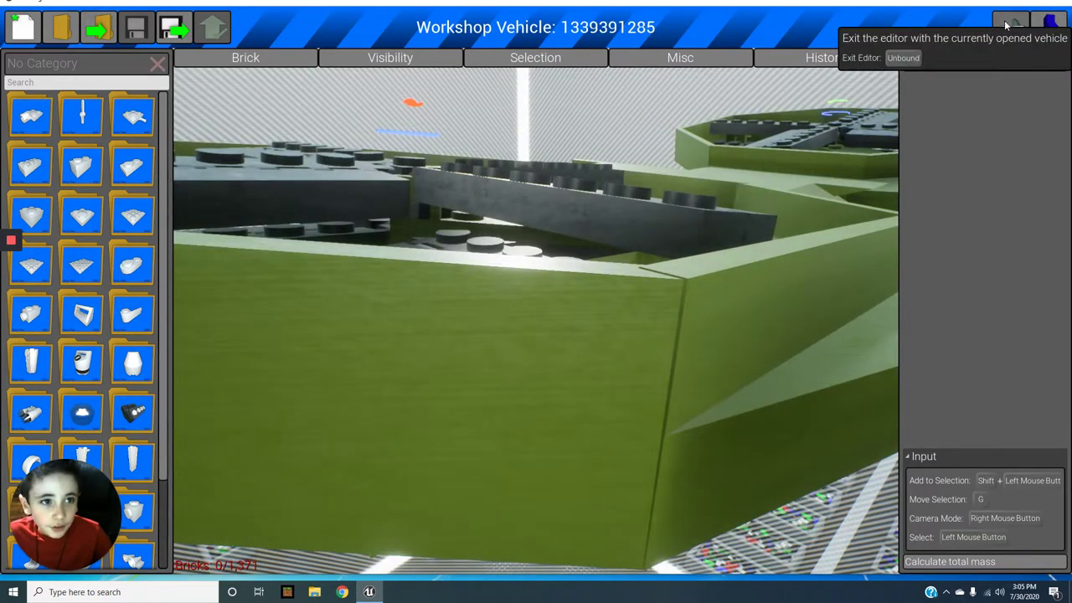
{"action": "left_click", "coordinate": [1005, 26]}
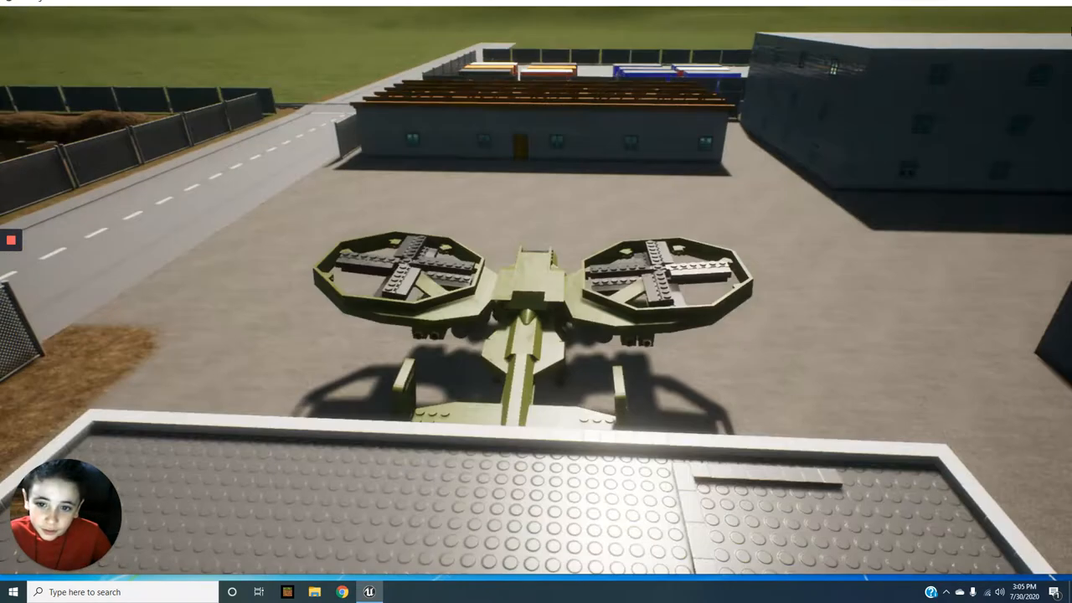
Step: Lift the AT-99 Scorpion off the pad and fly it forward
{"action": "key", "text": "w"}
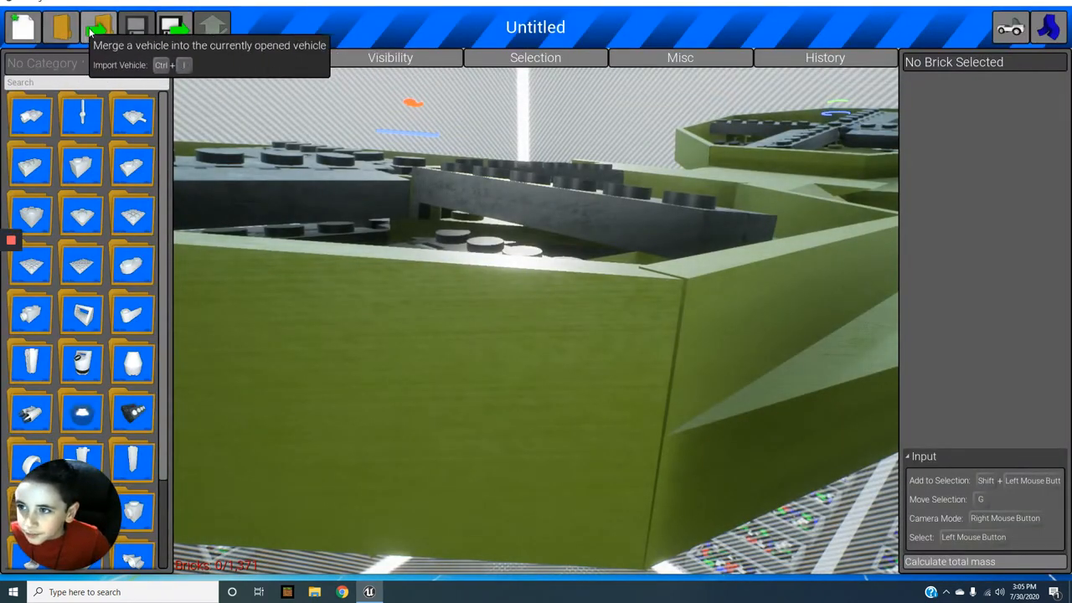
Step: Load the Softbody Short Type 184 biplane from saved vehicles in place of the helicopter
{"action": "key", "text": "ctrl+o"}
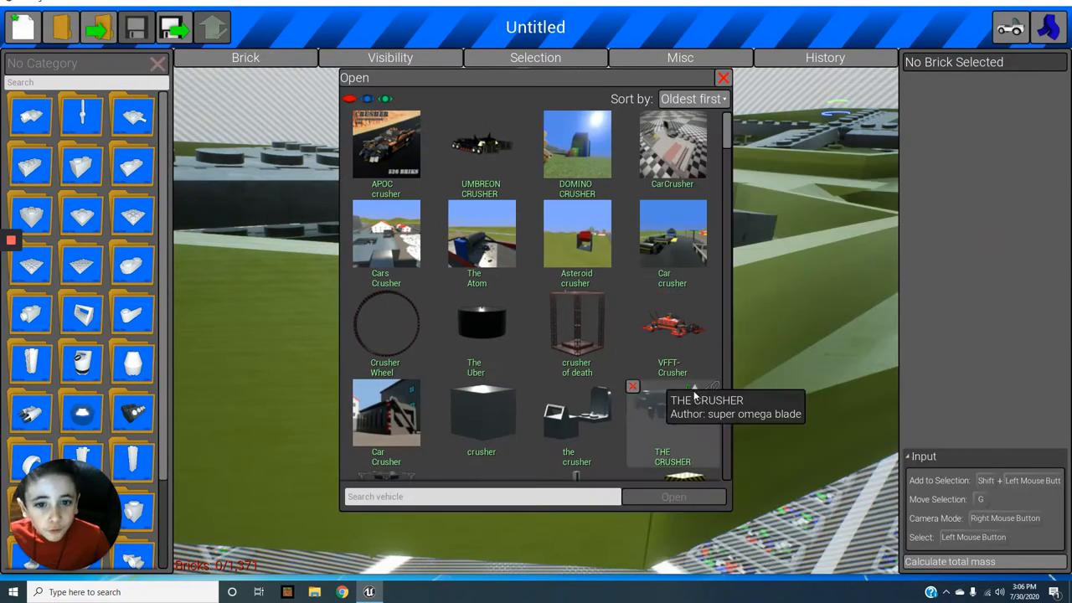
{"action": "left_click", "coordinate": [728, 474]}
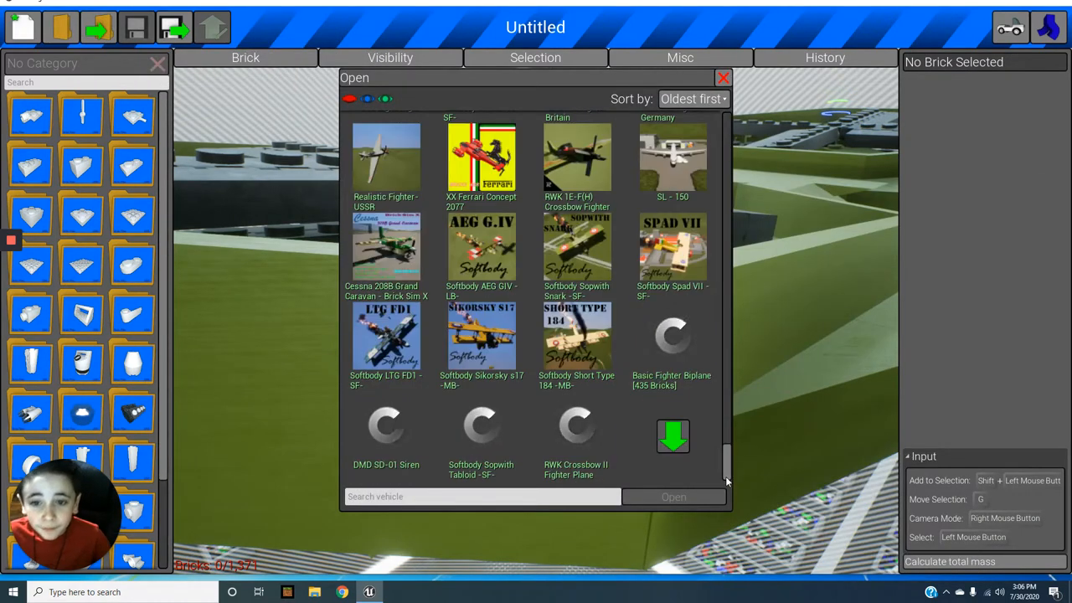
{"action": "scroll", "coordinate": [727, 481], "scroll_direction": "up", "scroll_amount": 1}
{"action": "scroll", "coordinate": [727, 482], "scroll_direction": "up", "scroll_amount": 1}
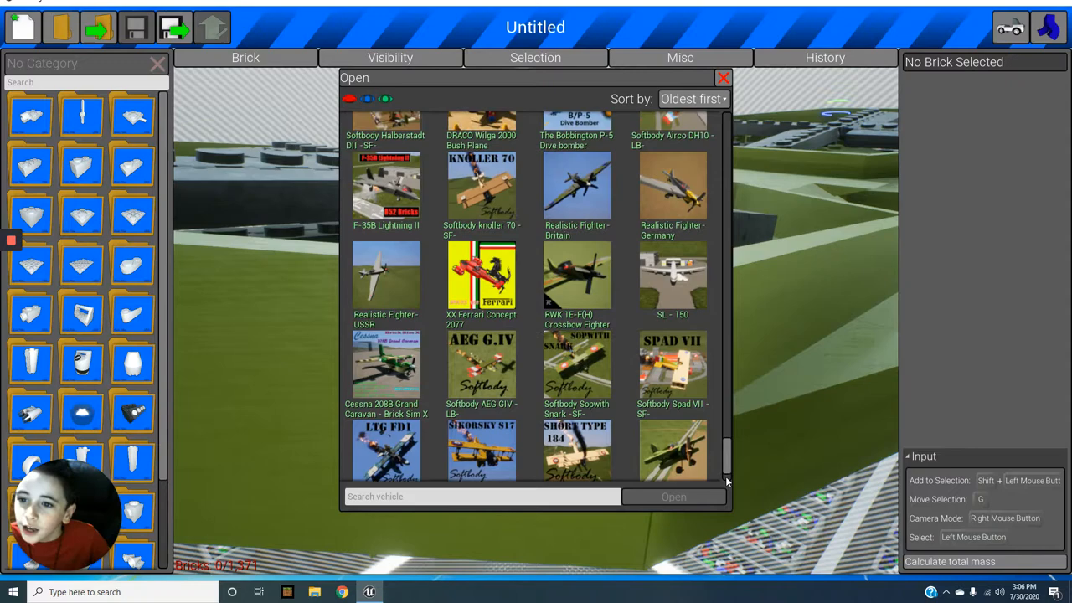
{"action": "scroll", "coordinate": [728, 481], "scroll_direction": "up", "scroll_amount": 2}
{"action": "scroll", "coordinate": [727, 481], "scroll_direction": "up", "scroll_amount": 1}
{"action": "scroll", "coordinate": [727, 482], "scroll_direction": "up", "scroll_amount": 1}
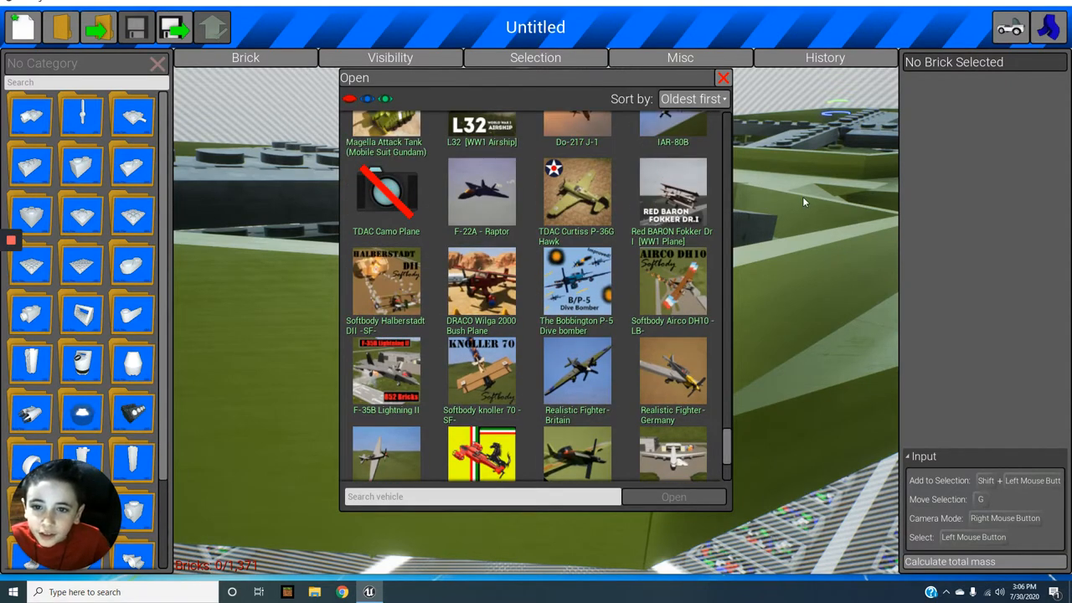
{"action": "mouse_move", "coordinate": [672, 456]}
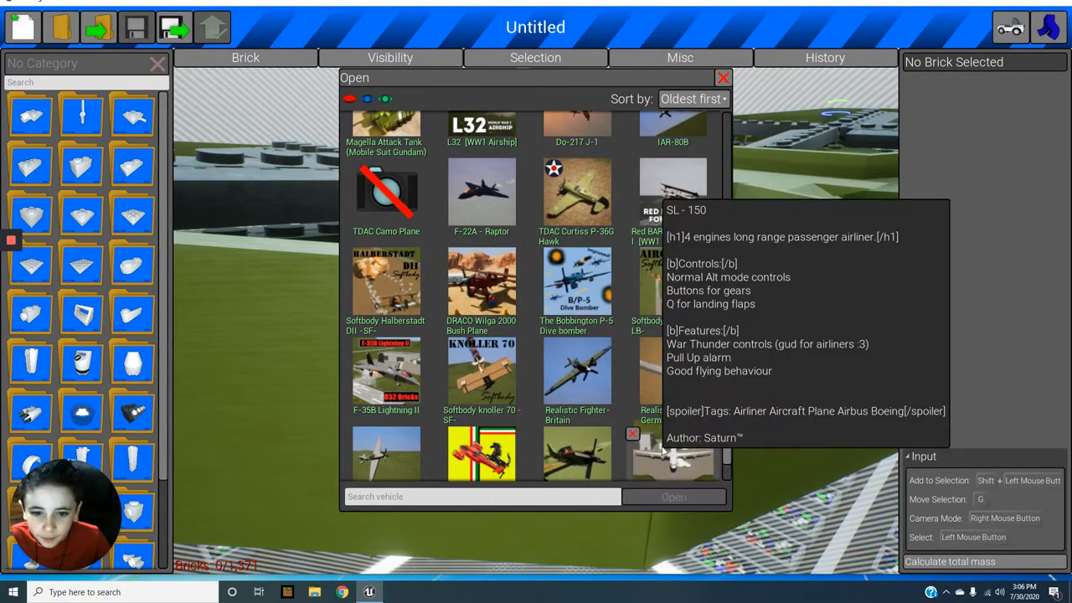
{"action": "scroll", "coordinate": [729, 444], "scroll_direction": "down", "scroll_amount": 1}
{"action": "scroll", "coordinate": [730, 444], "scroll_direction": "down", "scroll_amount": 1}
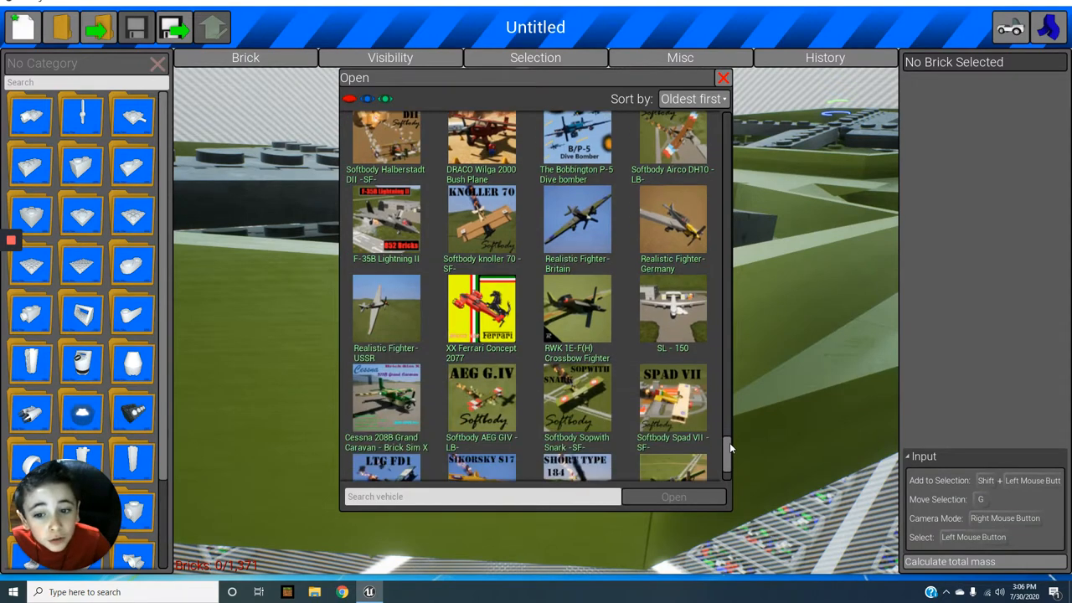
{"action": "scroll", "coordinate": [729, 442], "scroll_direction": "down", "scroll_amount": 2}
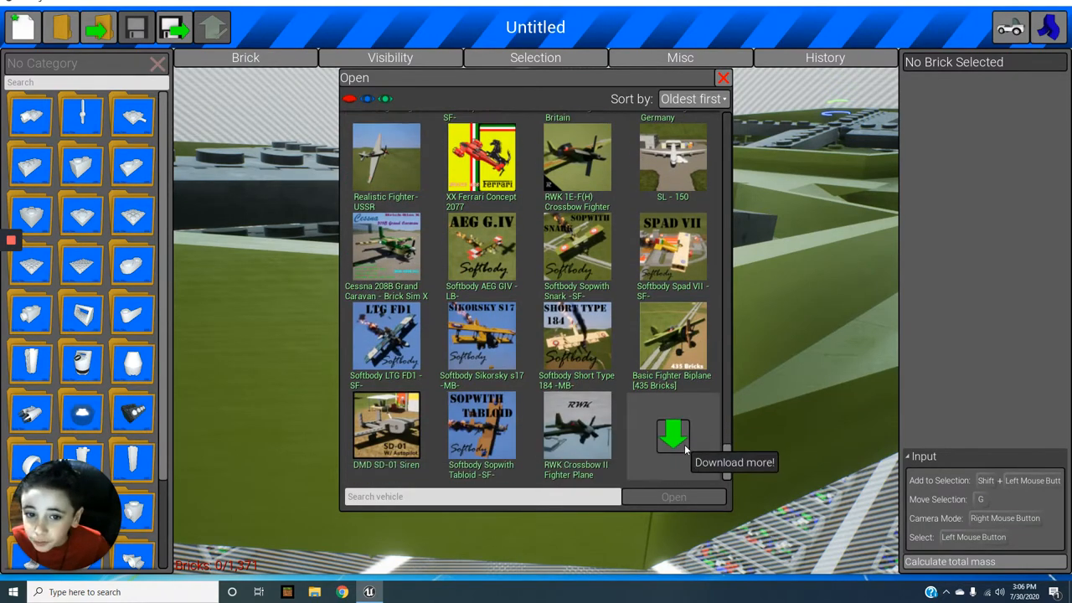
{"action": "left_click", "coordinate": [576, 339]}
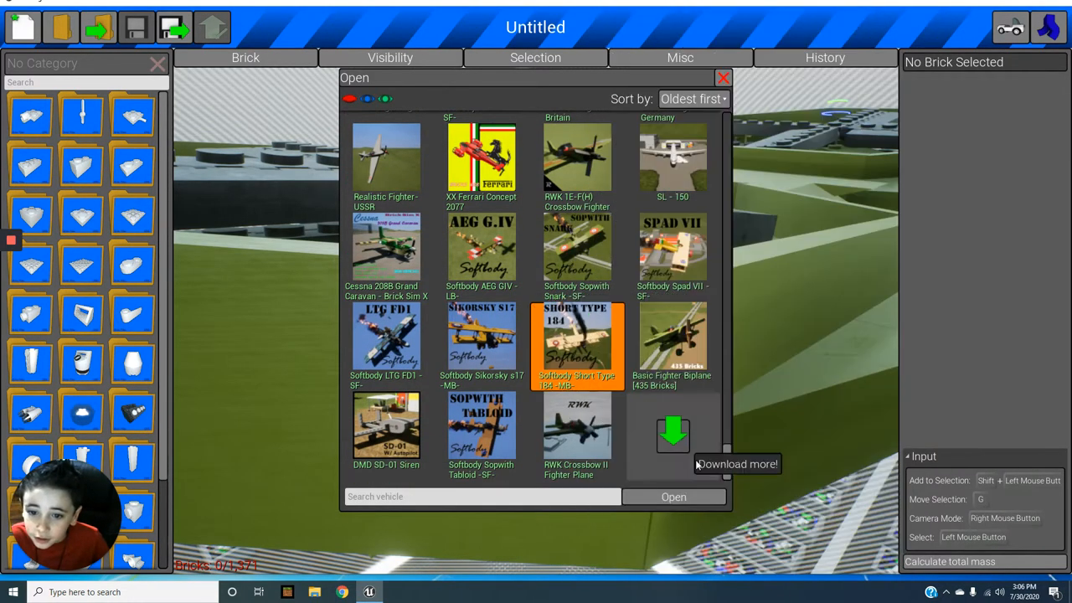
{"action": "left_click", "coordinate": [709, 495]}
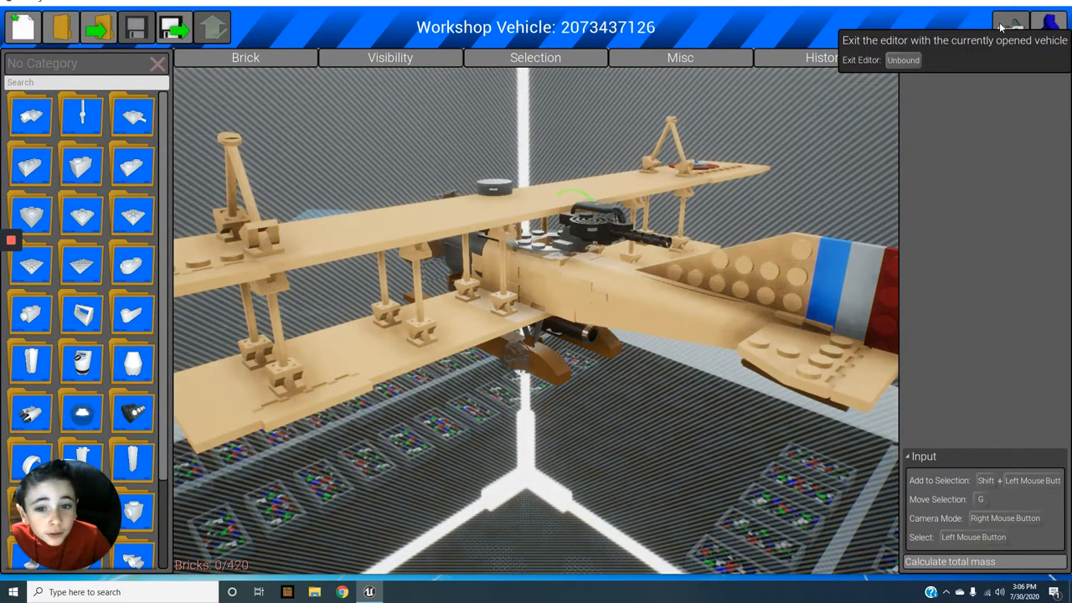
Step: Spawn the biplane, take off banking over the hangar and fly on in cockpit view
{"action": "left_click", "coordinate": [1004, 29]}
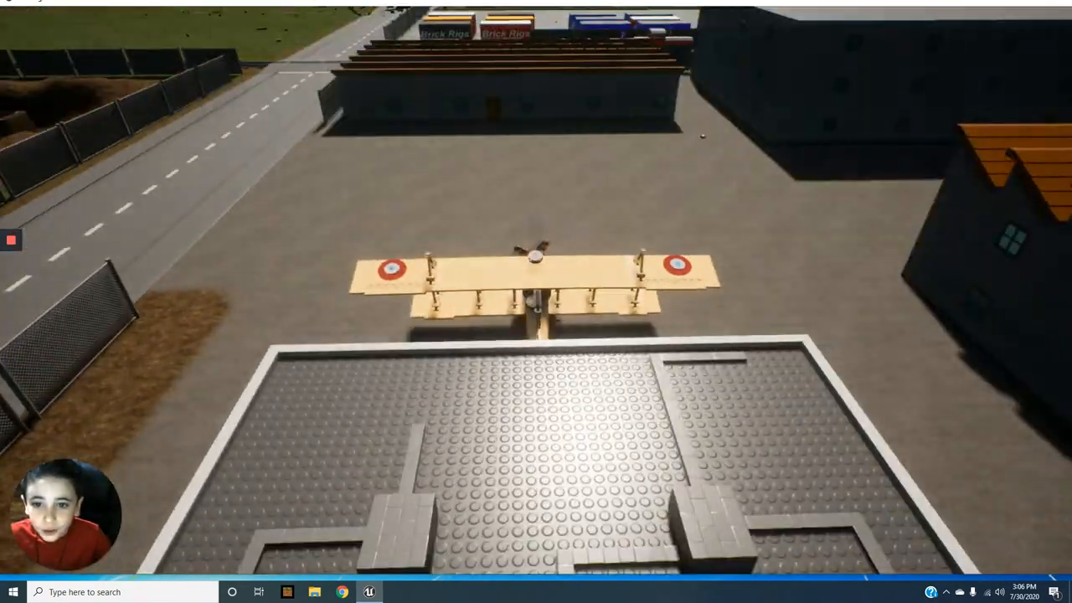
{"action": "key", "text": "w"}
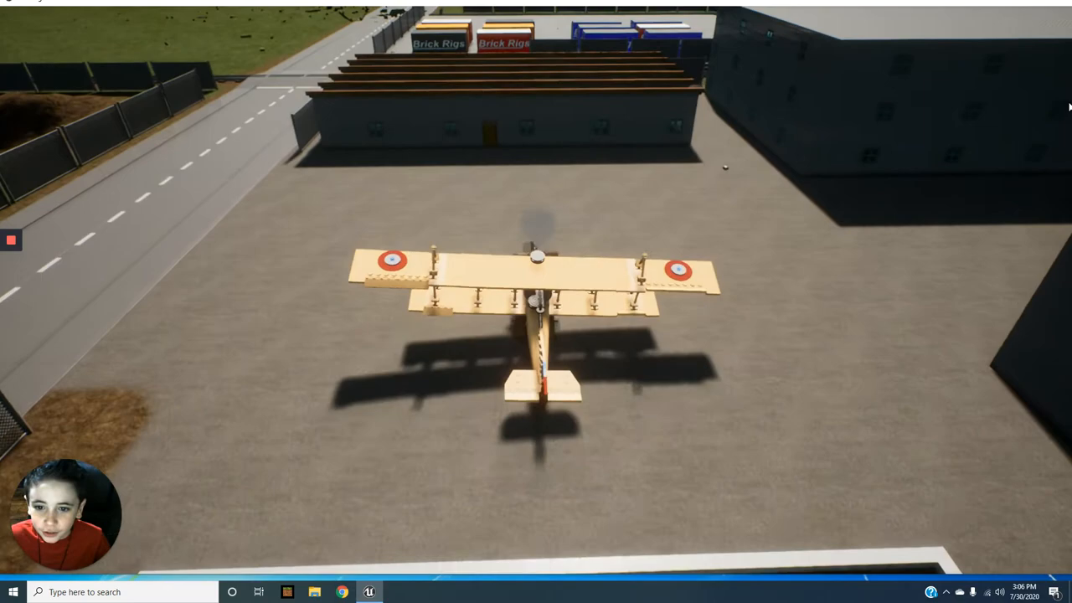
{"action": "key", "text": "d"}
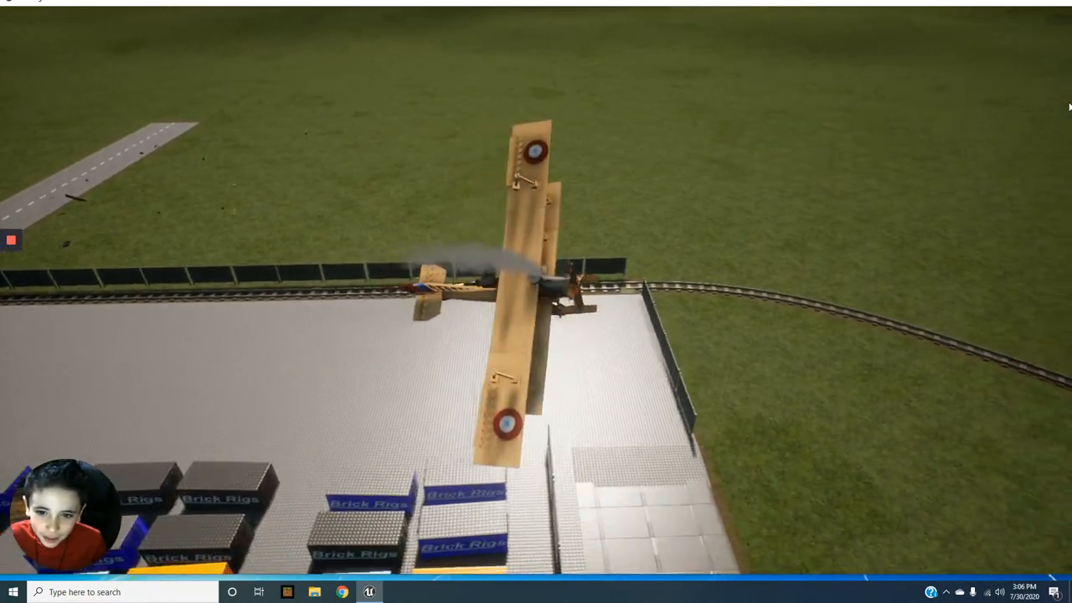
{"action": "key", "text": "c"}
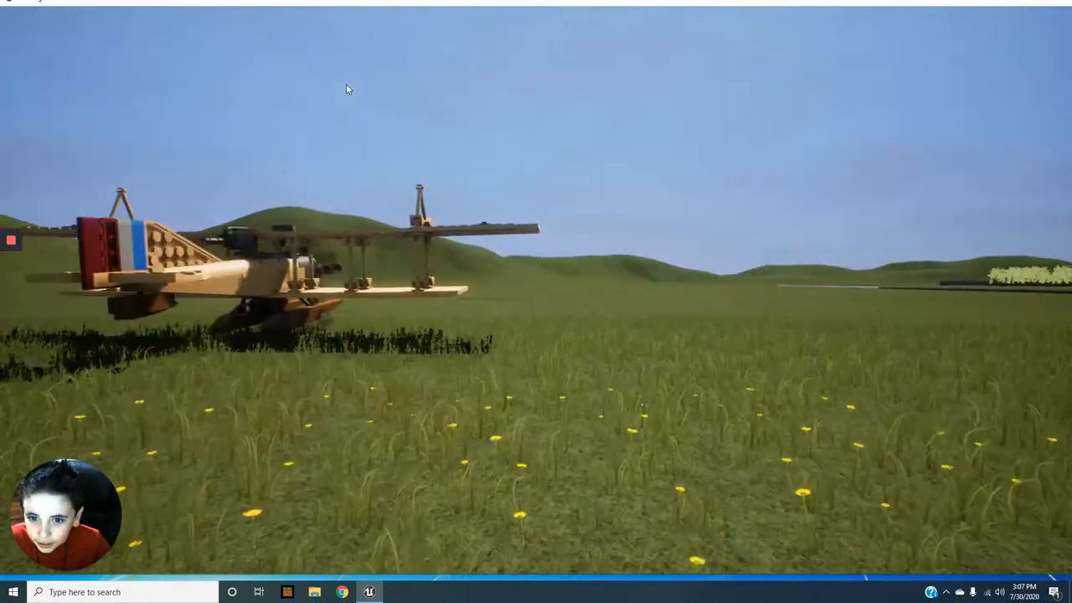
Step: Check the match settings, then walk across the field firing the pistol twice
{"action": "key", "text": "Escape"}
{"action": "left_click", "coordinate": [90, 168]}
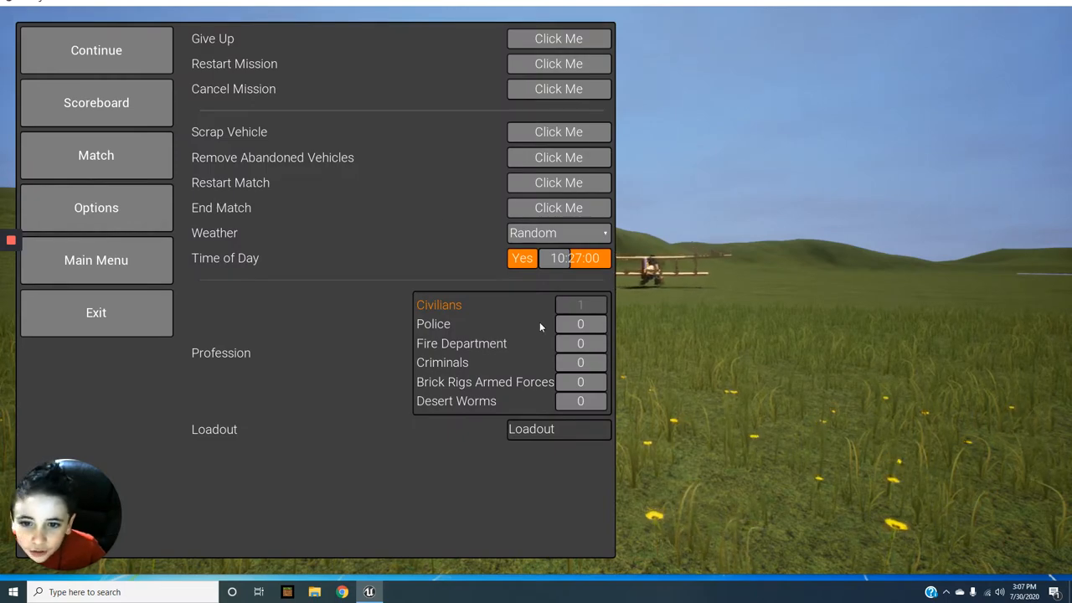
{"action": "key", "text": "Escape"}
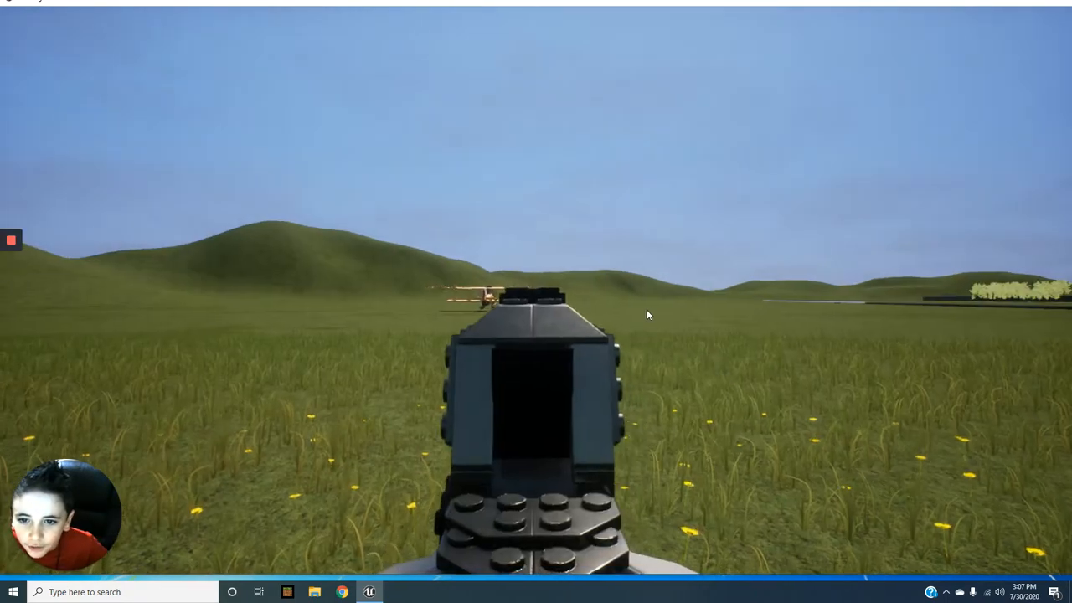
{"action": "key", "text": "w"}
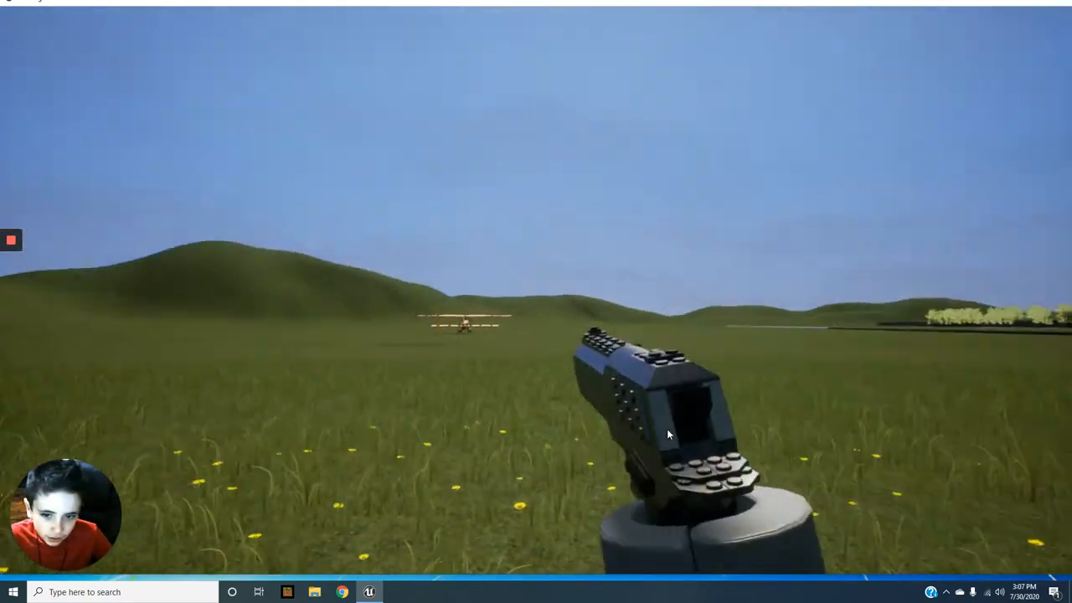
{"action": "left_click", "coordinate": [669, 432]}
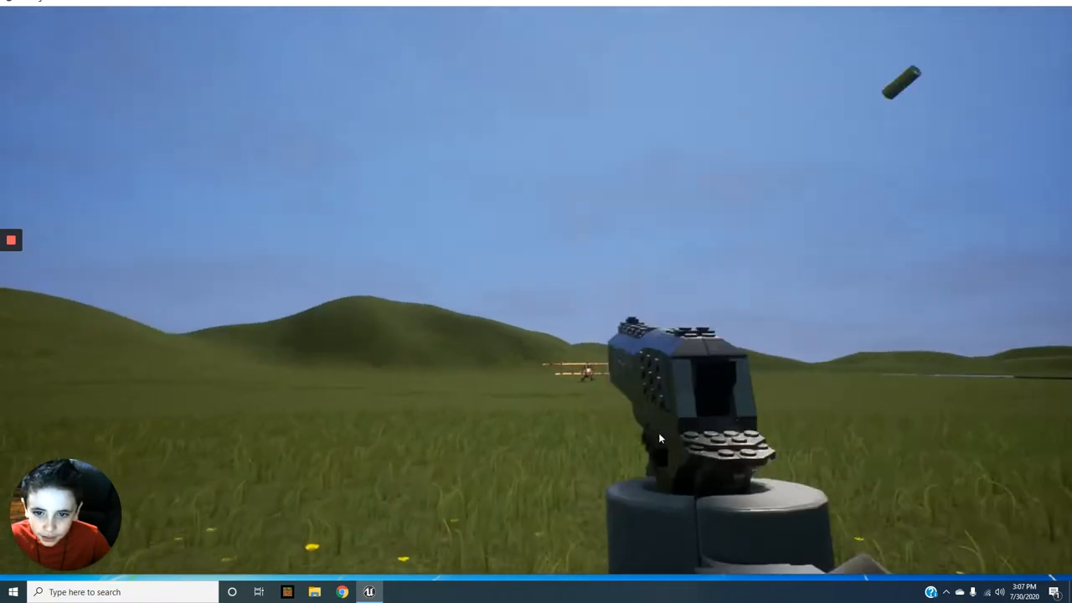
{"action": "left_click", "coordinate": [634, 432]}
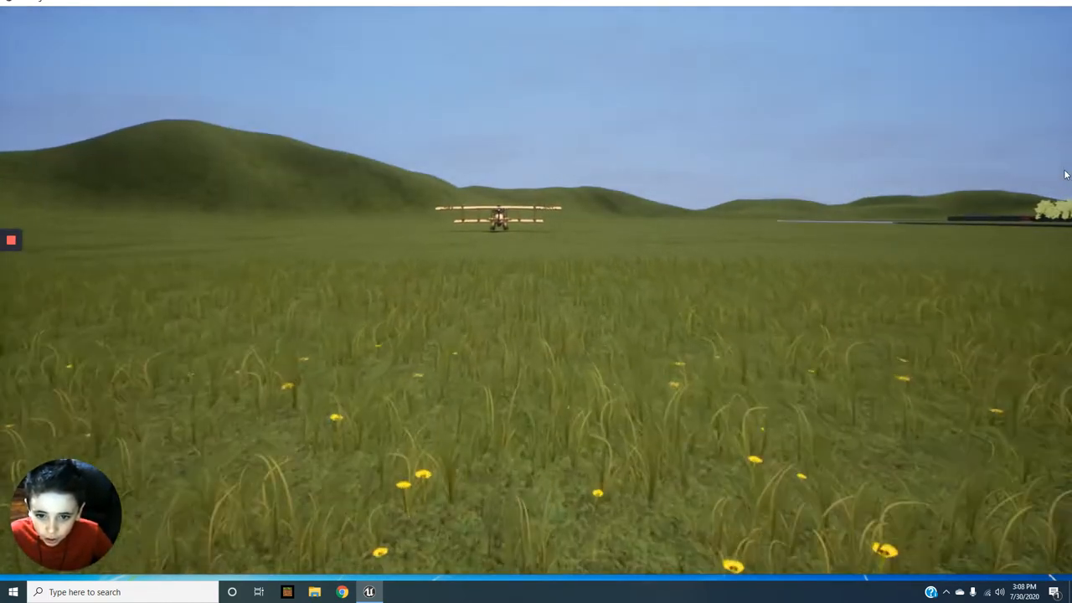
Step: Equip the rifle from the loadout and walk up to the parked biplane
{"action": "key", "text": "Escape"}
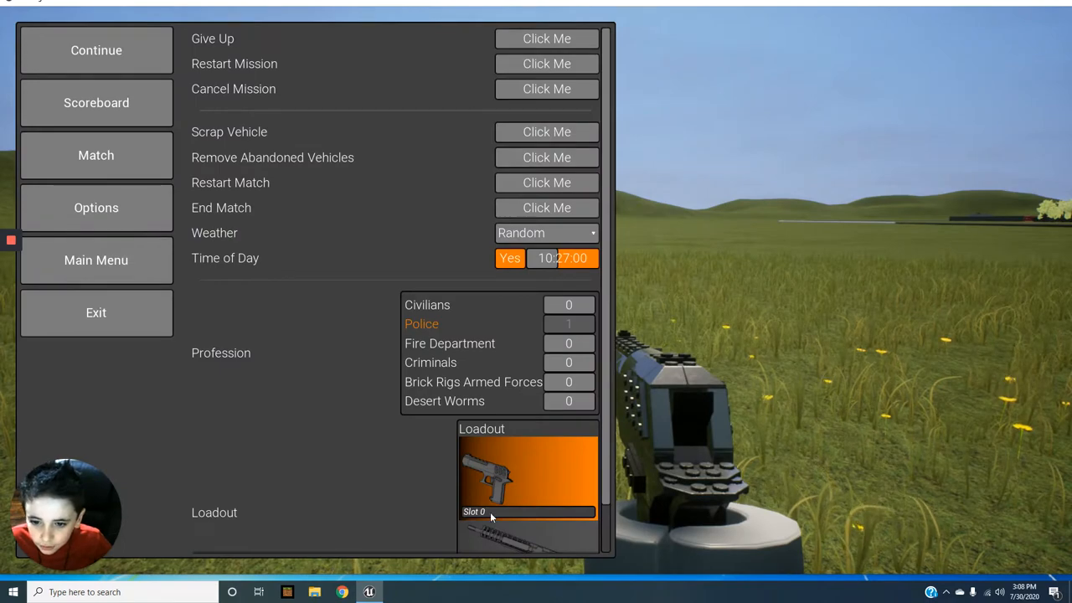
{"action": "scroll", "coordinate": [495, 533], "scroll_direction": "down", "scroll_amount": 1}
{"action": "left_click", "coordinate": [495, 526]}
{"action": "key", "text": "Escape"}
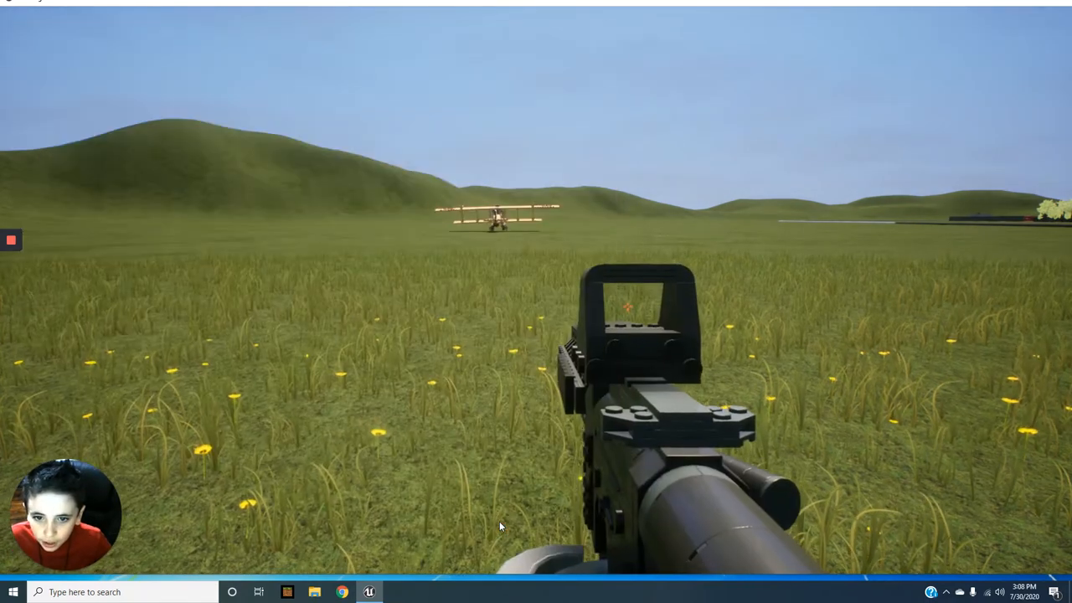
{"action": "key", "text": "w"}
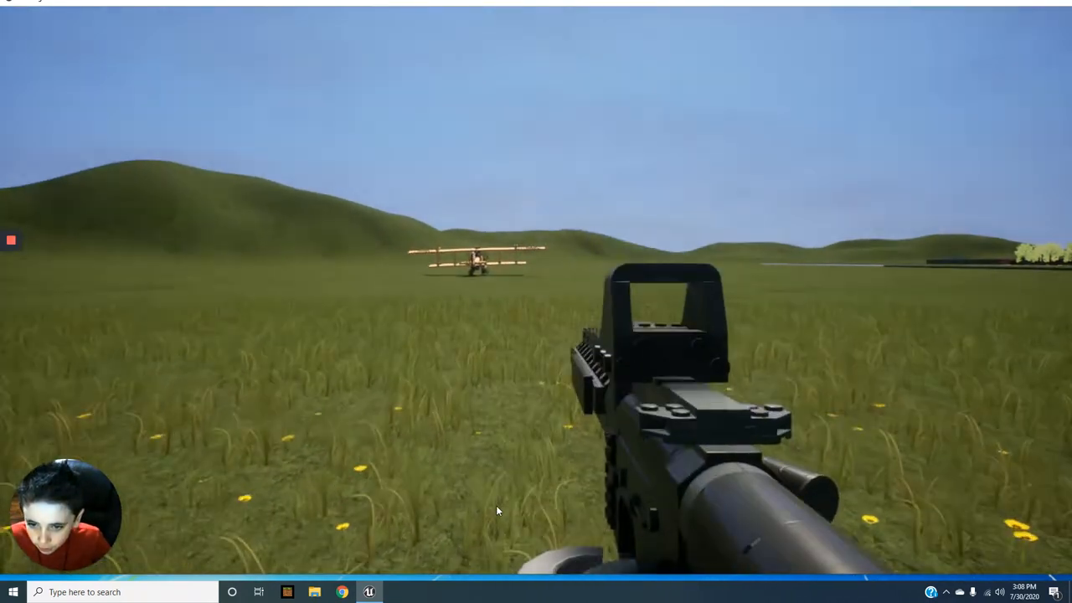
{"action": "key", "text": "1"}
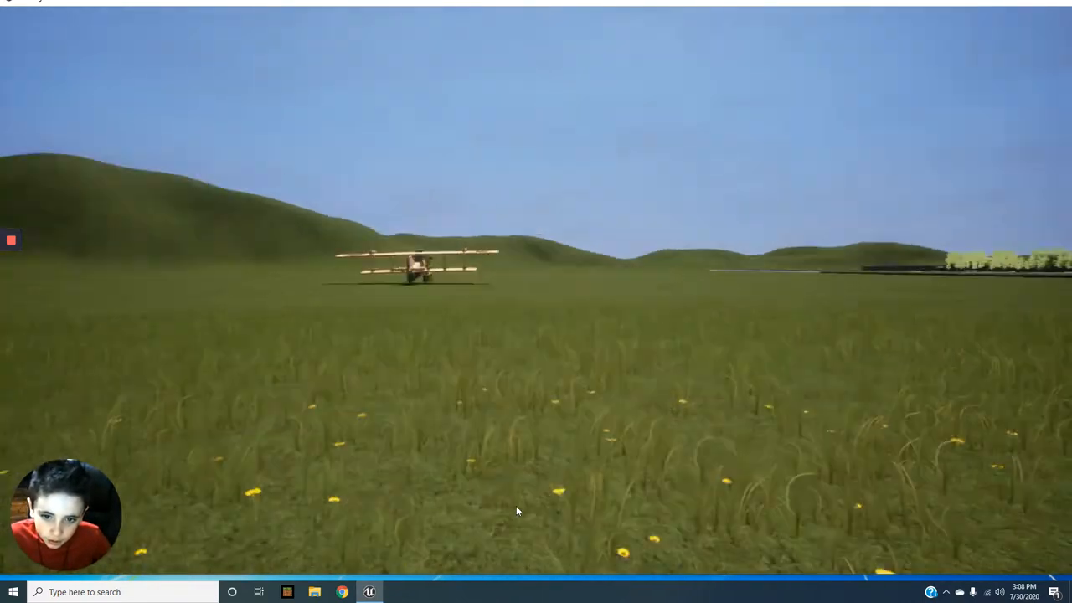
{"action": "key", "text": "1"}
{"action": "key", "text": "1"}
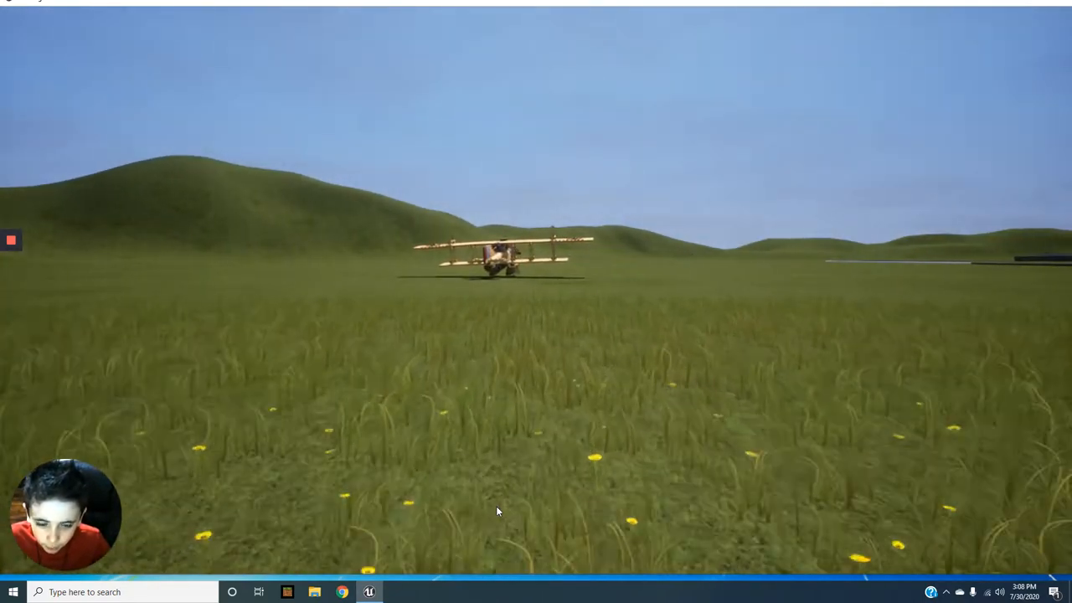
{"action": "key", "text": "w"}
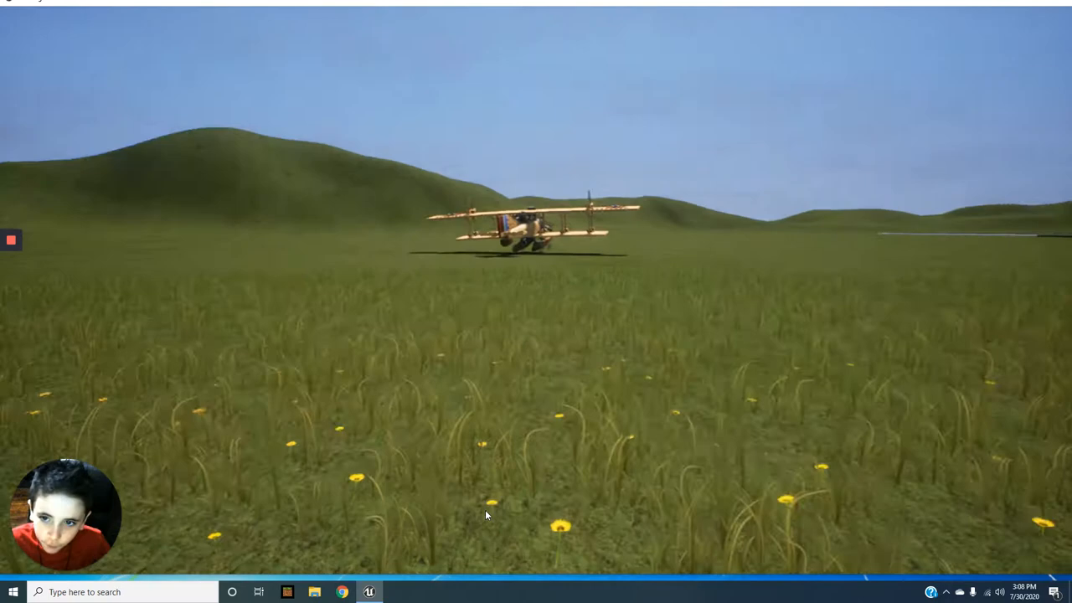
{"action": "key", "text": "1"}
Step: Aim and fire the rifle into the biplane, inspect its burning underside, then walk away
{"action": "right_click", "coordinate": [491, 509]}
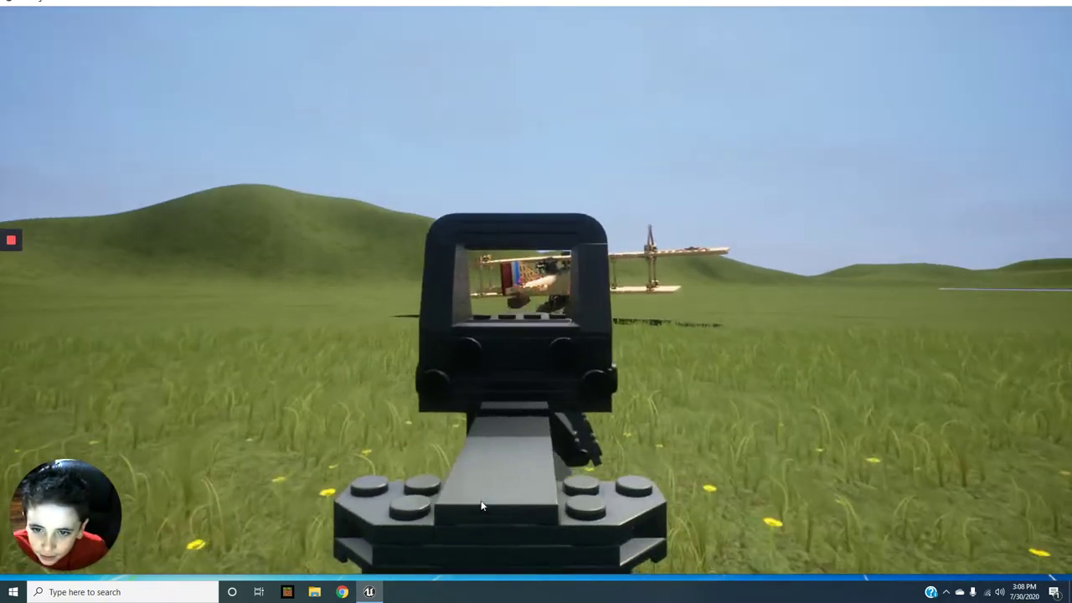
{"action": "left_click_drag", "start_coordinate": [481, 506], "coordinate": [498, 548]}
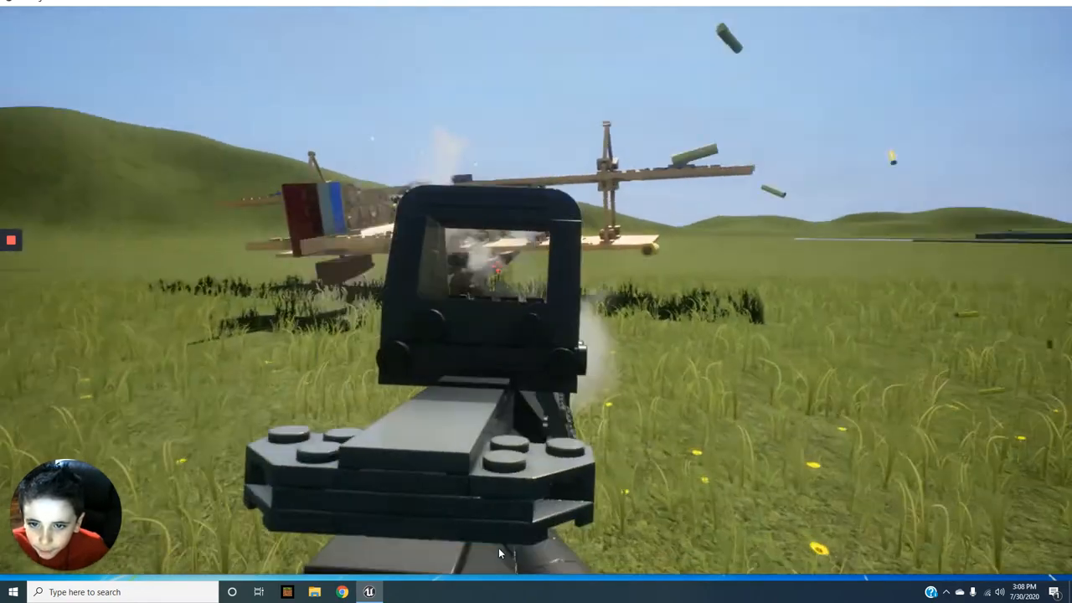
{"action": "key", "text": "w"}
{"action": "right_click", "coordinate": [497, 550]}
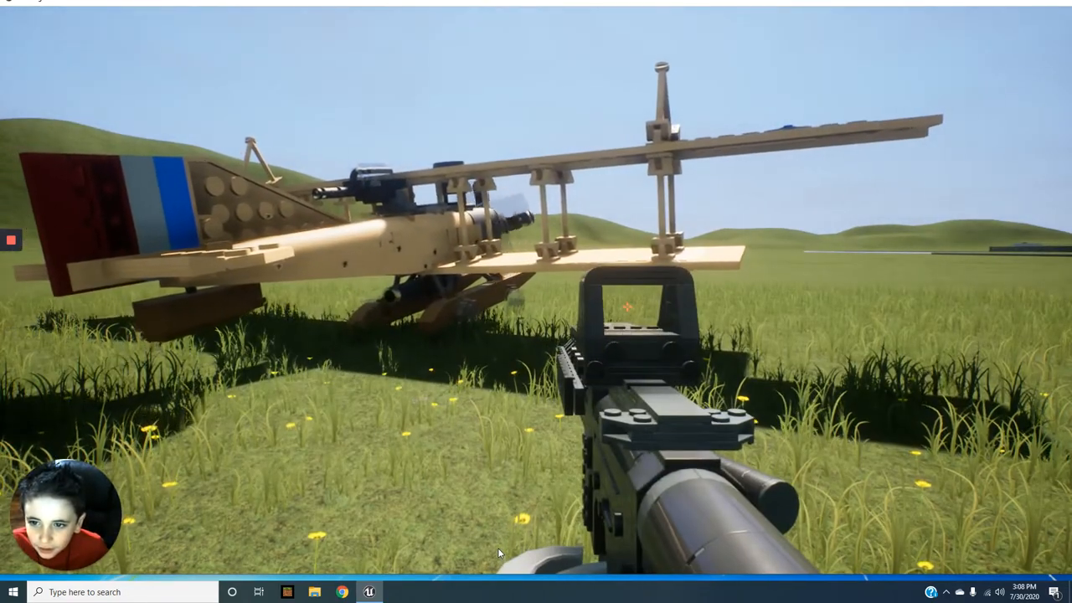
{"action": "key", "text": "w"}
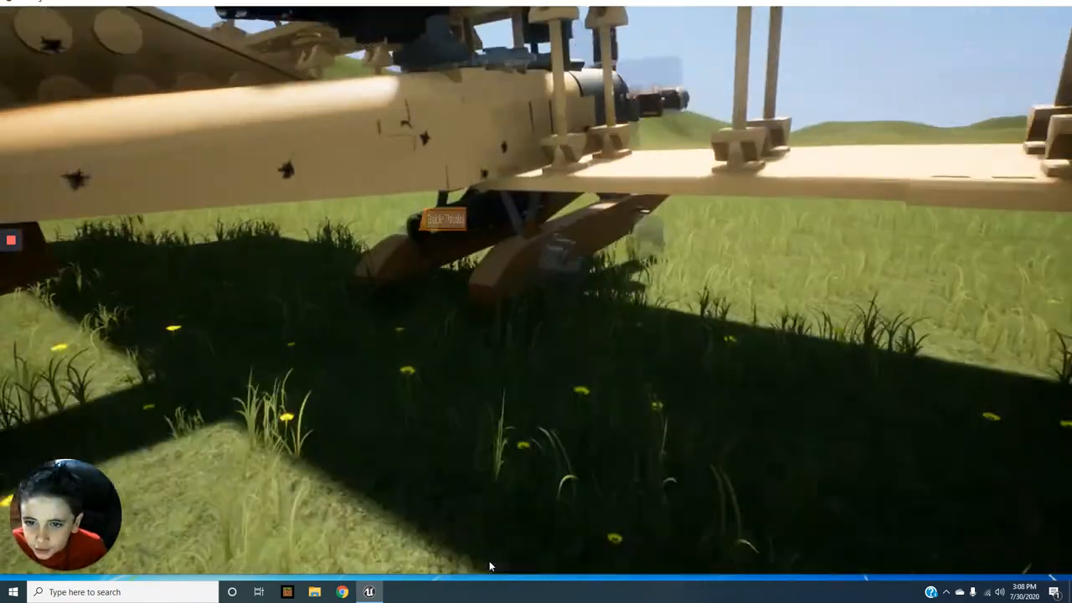
{"action": "key", "text": "w"}
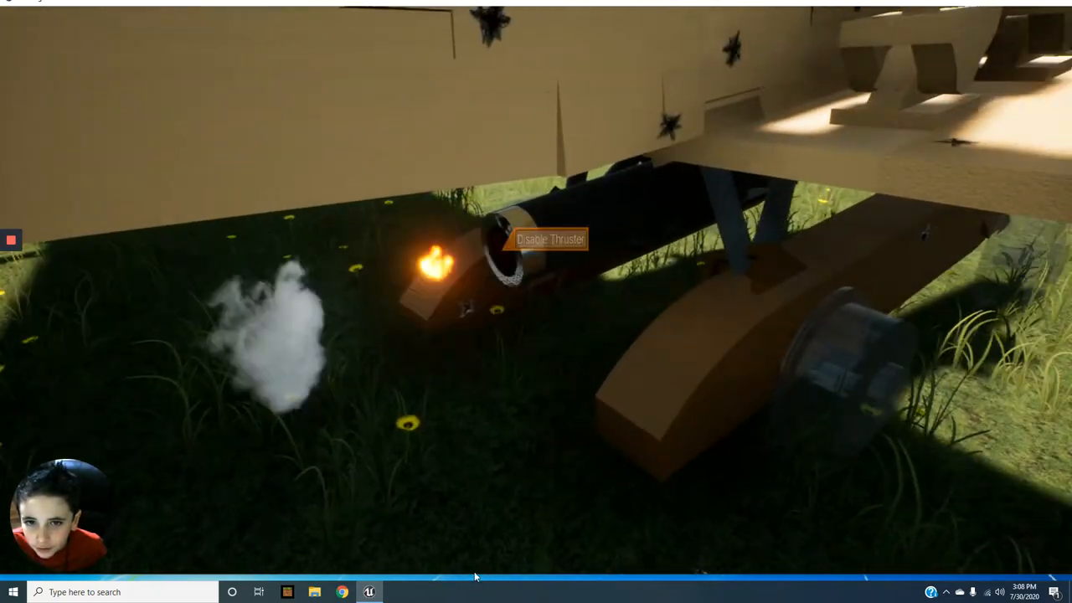
{"action": "key", "text": "s"}
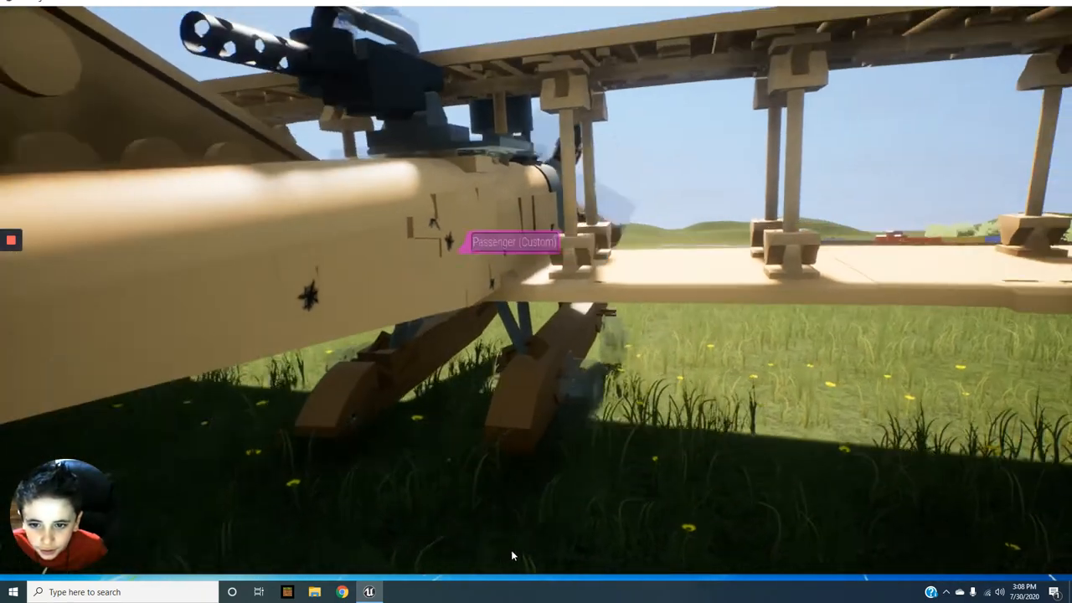
{"action": "key", "text": "d"}
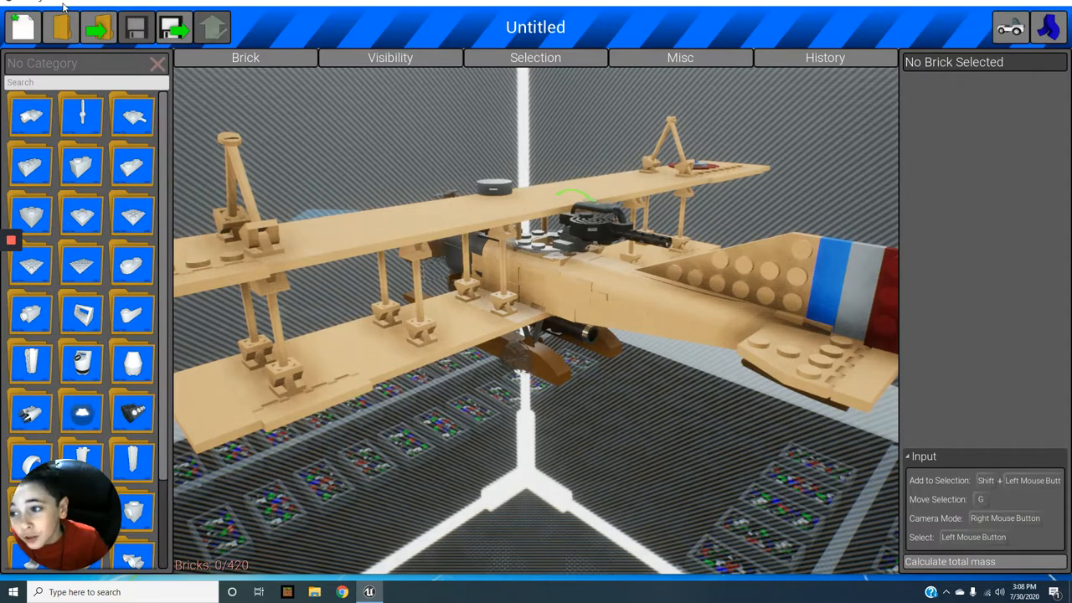
Step: Load the STAR WARS Flyable Classic Tie Fighter from saved vehicles and spawn it in the world
{"action": "left_click", "coordinate": [87, 32]}
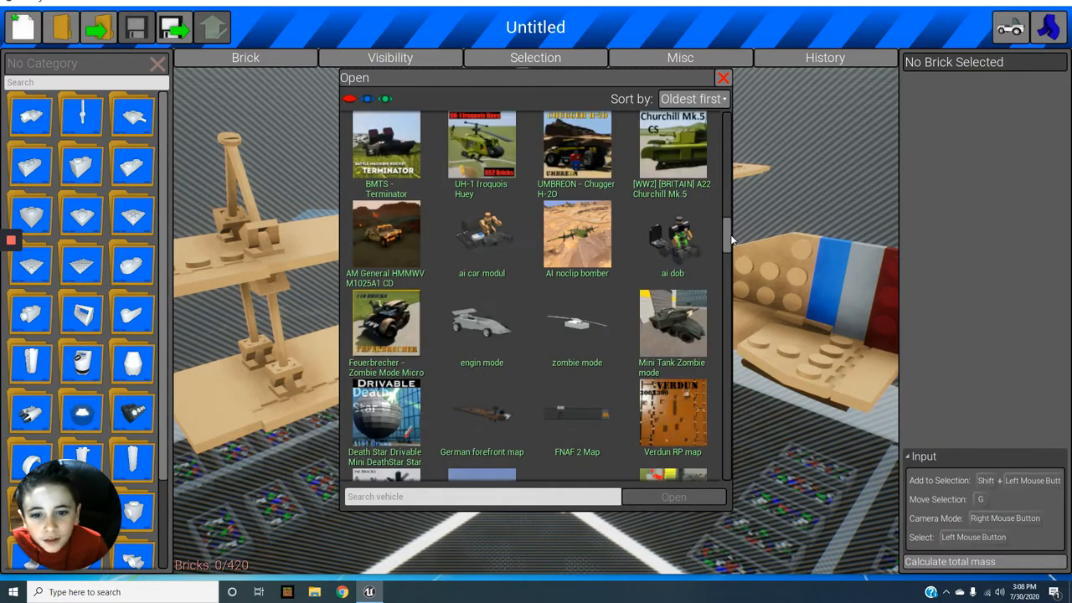
{"action": "scroll", "coordinate": [731, 240], "scroll_direction": "down", "scroll_amount": 1}
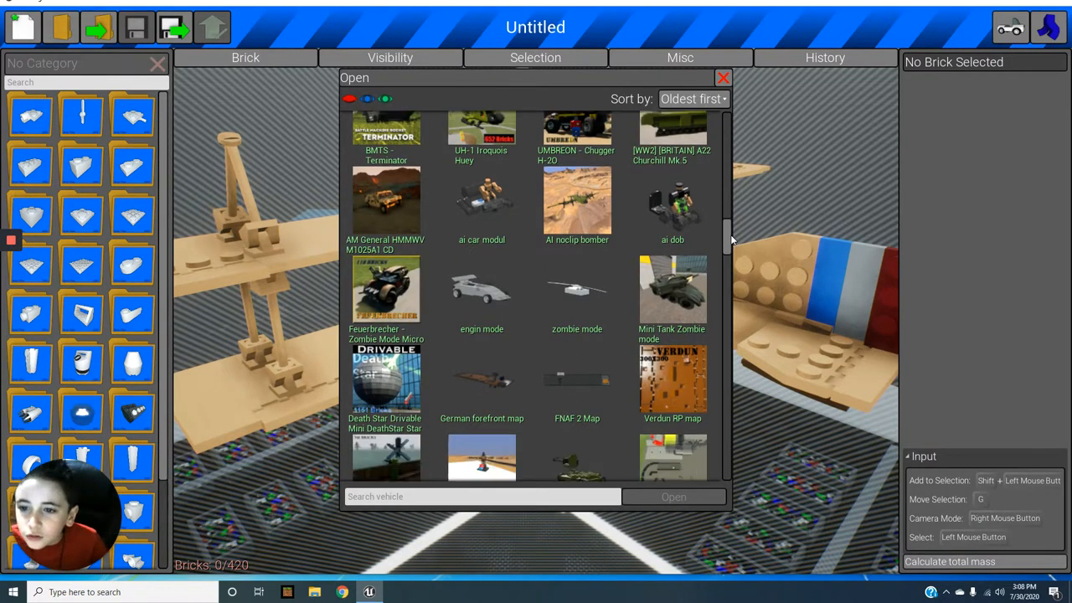
{"action": "scroll", "coordinate": [730, 241], "scroll_direction": "down", "scroll_amount": 2}
{"action": "scroll", "coordinate": [731, 241], "scroll_direction": "down", "scroll_amount": 3}
{"action": "scroll", "coordinate": [731, 241], "scroll_direction": "down", "scroll_amount": 2}
{"action": "scroll", "coordinate": [731, 240], "scroll_direction": "down", "scroll_amount": 1}
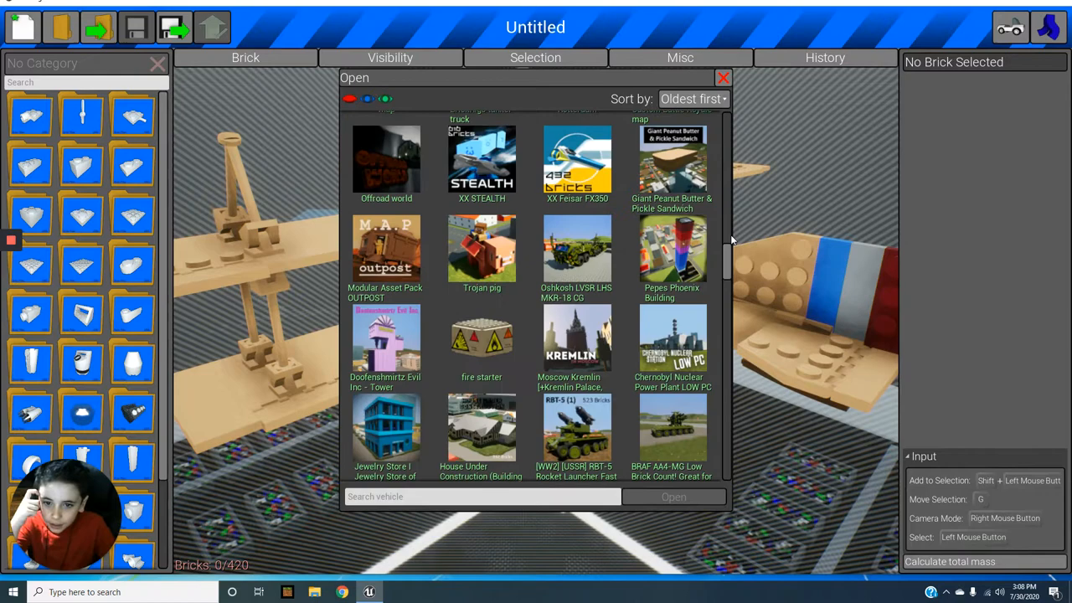
{"action": "scroll", "coordinate": [731, 240], "scroll_direction": "down", "scroll_amount": 2}
{"action": "scroll", "coordinate": [730, 240], "scroll_direction": "down", "scroll_amount": 2}
{"action": "scroll", "coordinate": [731, 240], "scroll_direction": "down", "scroll_amount": 2}
{"action": "scroll", "coordinate": [731, 240], "scroll_direction": "down", "scroll_amount": 1}
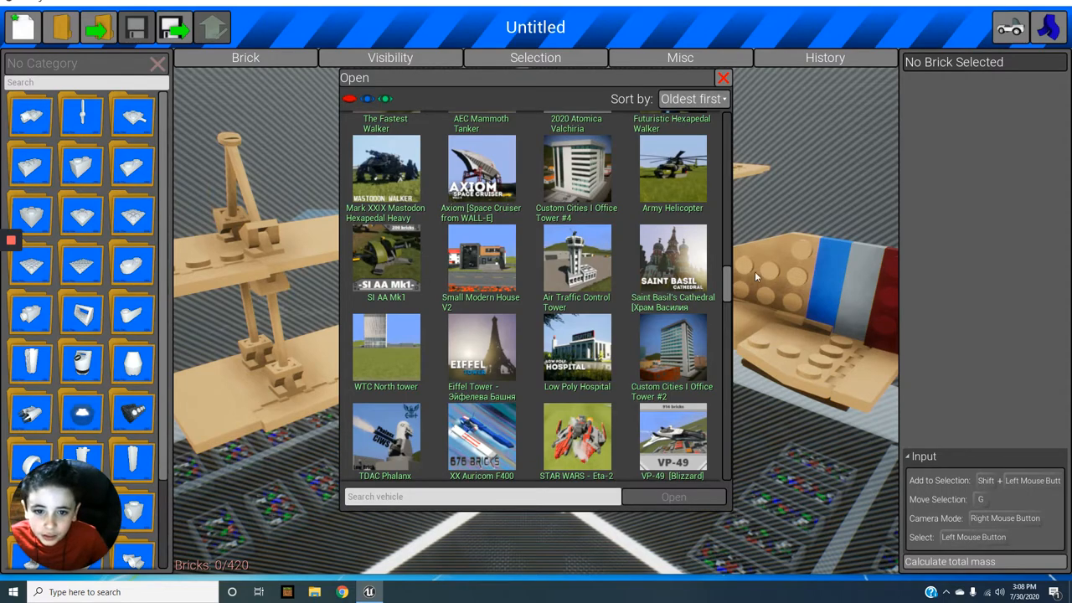
{"action": "scroll", "coordinate": [728, 282], "scroll_direction": "down", "scroll_amount": 1}
{"action": "scroll", "coordinate": [730, 282], "scroll_direction": "down", "scroll_amount": 1}
{"action": "scroll", "coordinate": [729, 285], "scroll_direction": "down", "scroll_amount": 1}
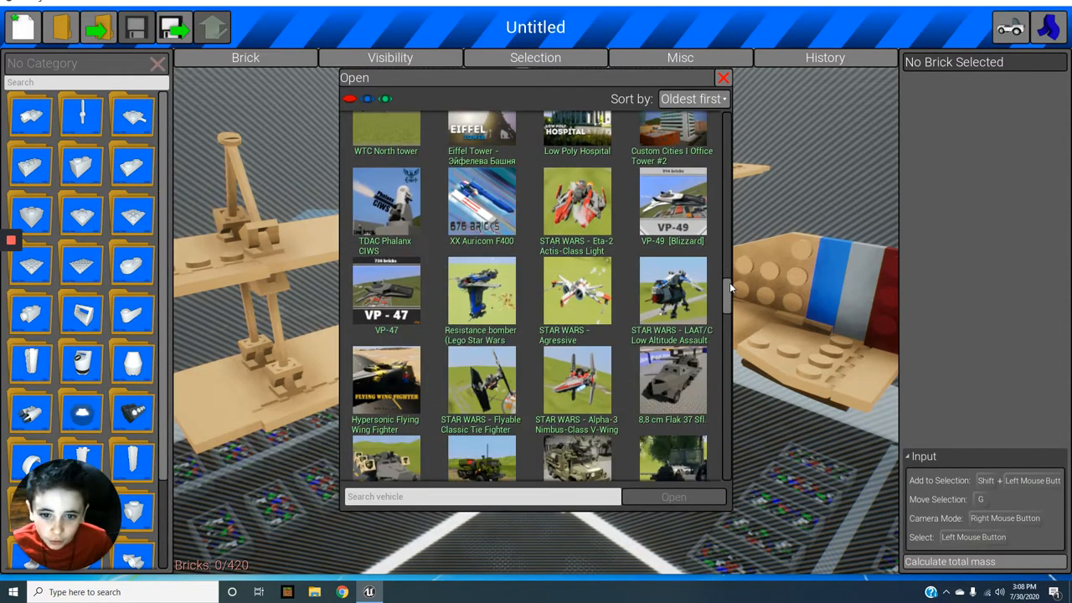
{"action": "scroll", "coordinate": [730, 288], "scroll_direction": "down", "scroll_amount": 1}
{"action": "mouse_move", "coordinate": [672, 314]}
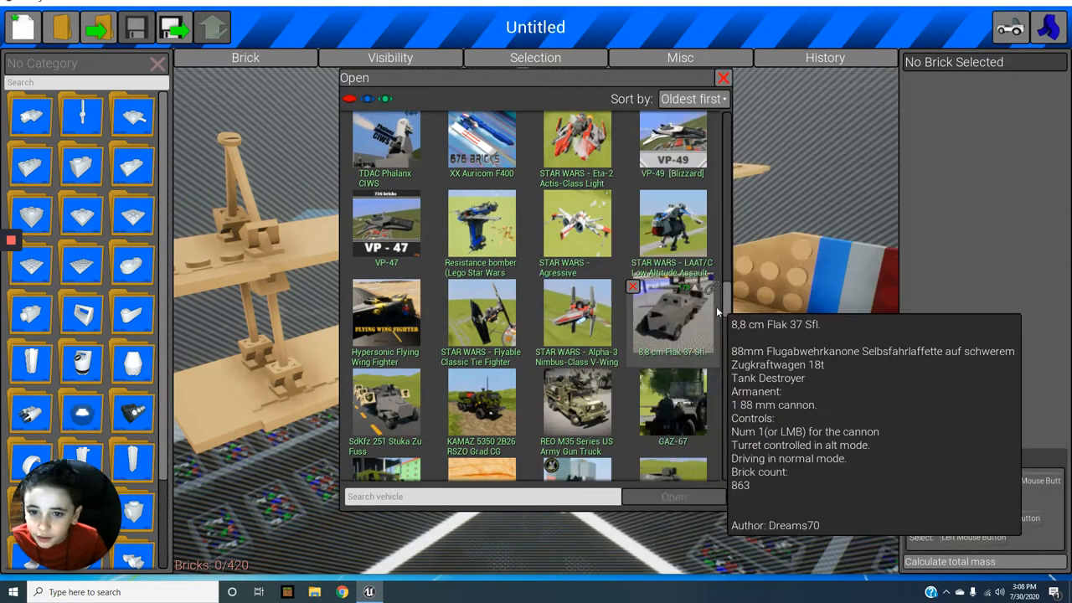
{"action": "left_click", "coordinate": [502, 318]}
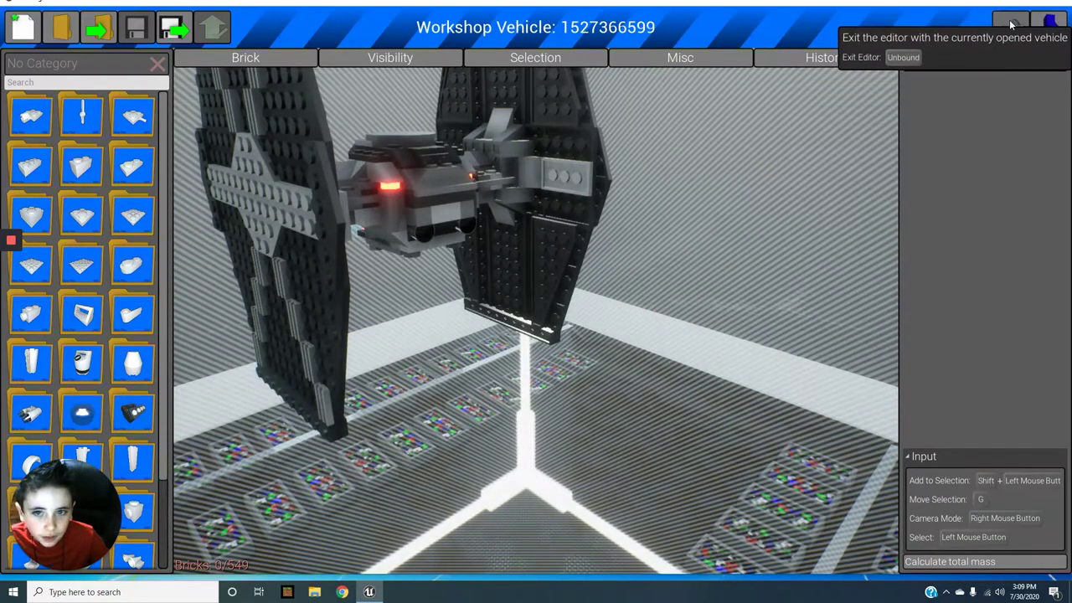
{"action": "left_click", "coordinate": [1011, 25]}
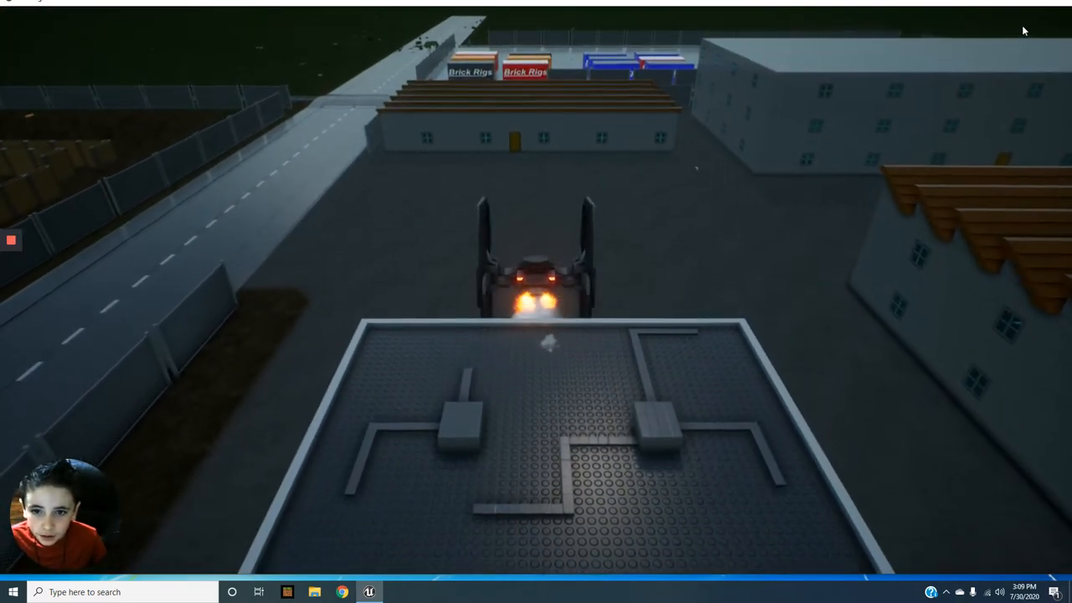
Step: Lift the TIE Fighter off, fly and turn it, then respawn it on the road
{"action": "key", "text": "w"}
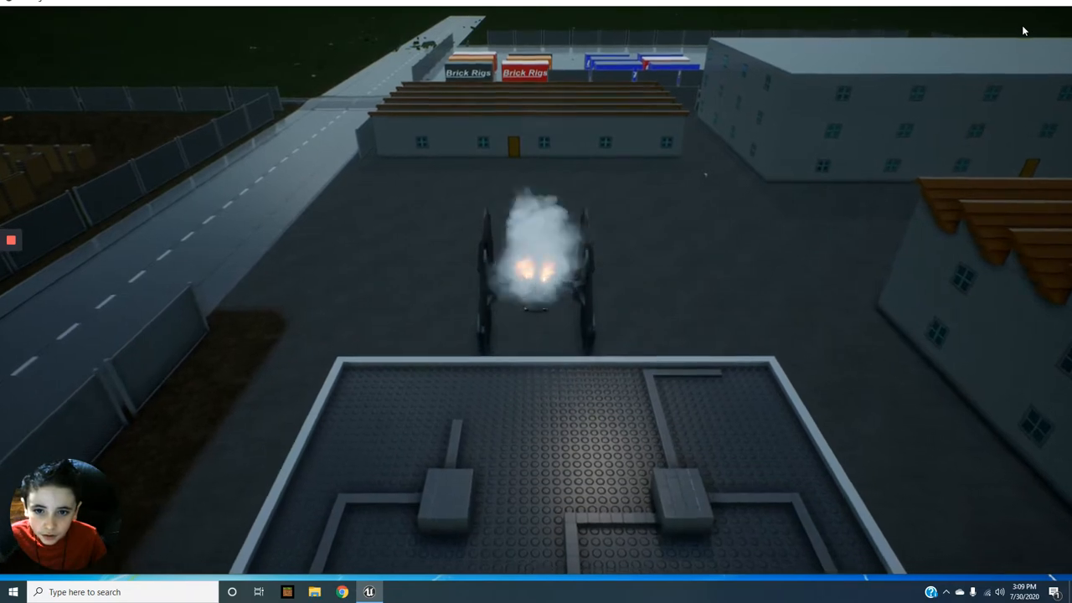
{"action": "key", "text": "d"}
{"action": "key", "text": "r"}
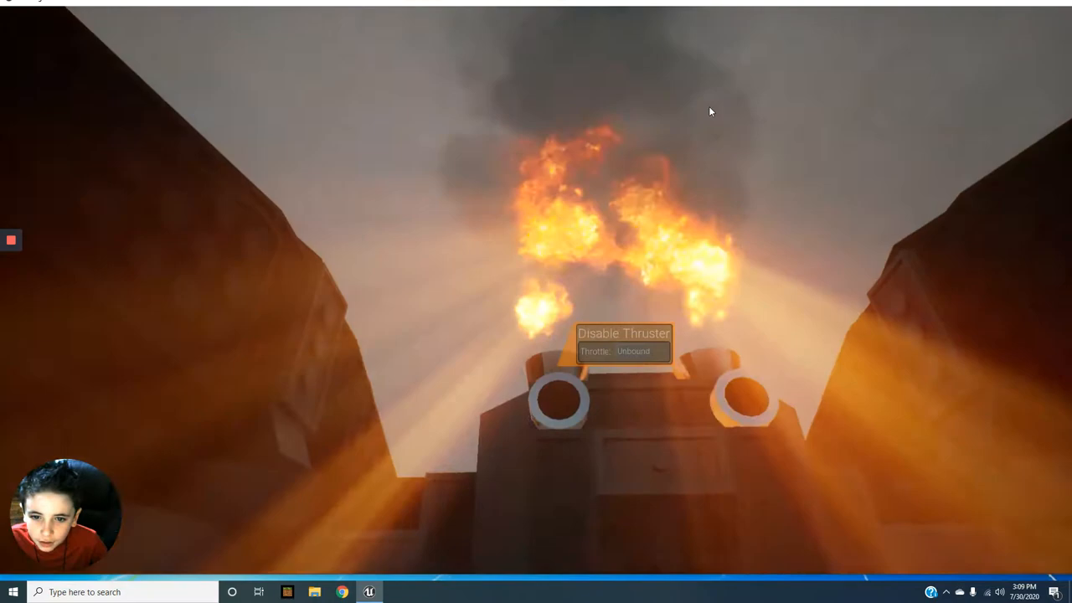
Step: Exit to the main menu and launch a zombie match on the City map
{"action": "key", "text": "Escape"}
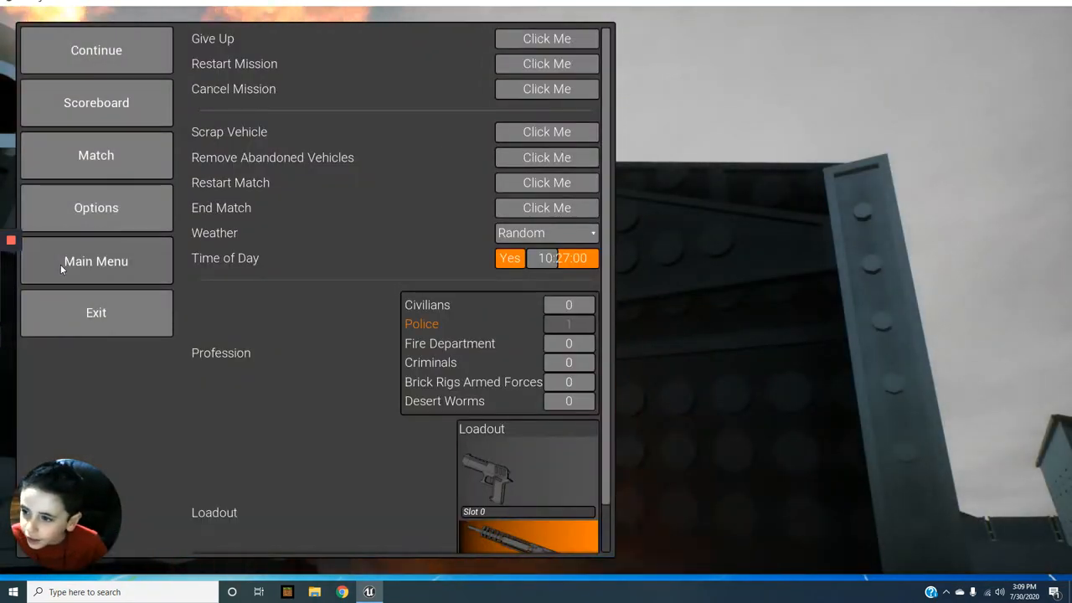
{"action": "left_click", "coordinate": [60, 266]}
{"action": "left_click", "coordinate": [446, 328]}
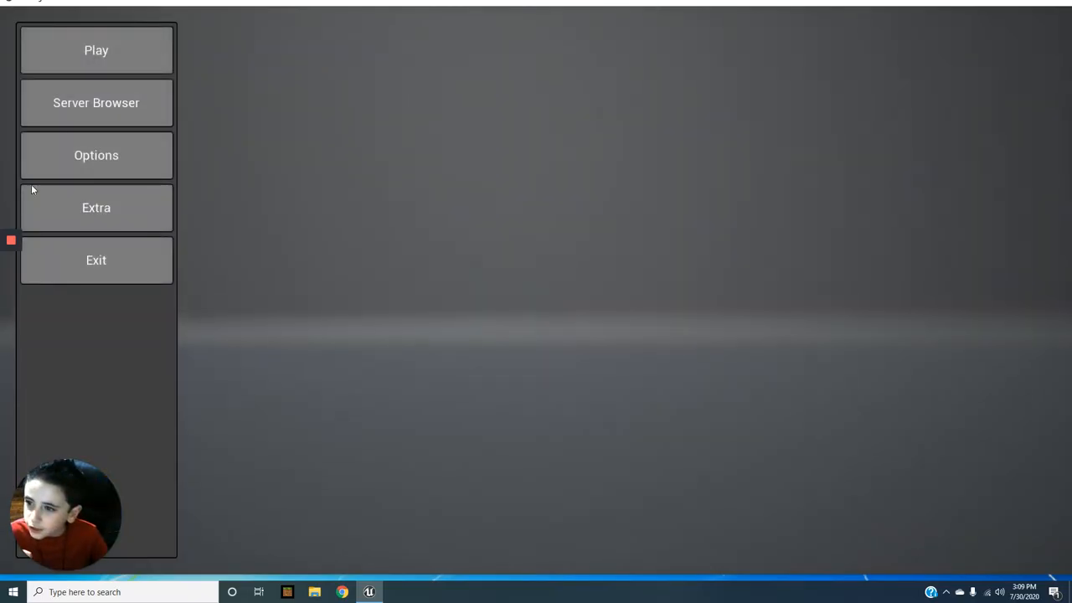
{"action": "left_click", "coordinate": [134, 39]}
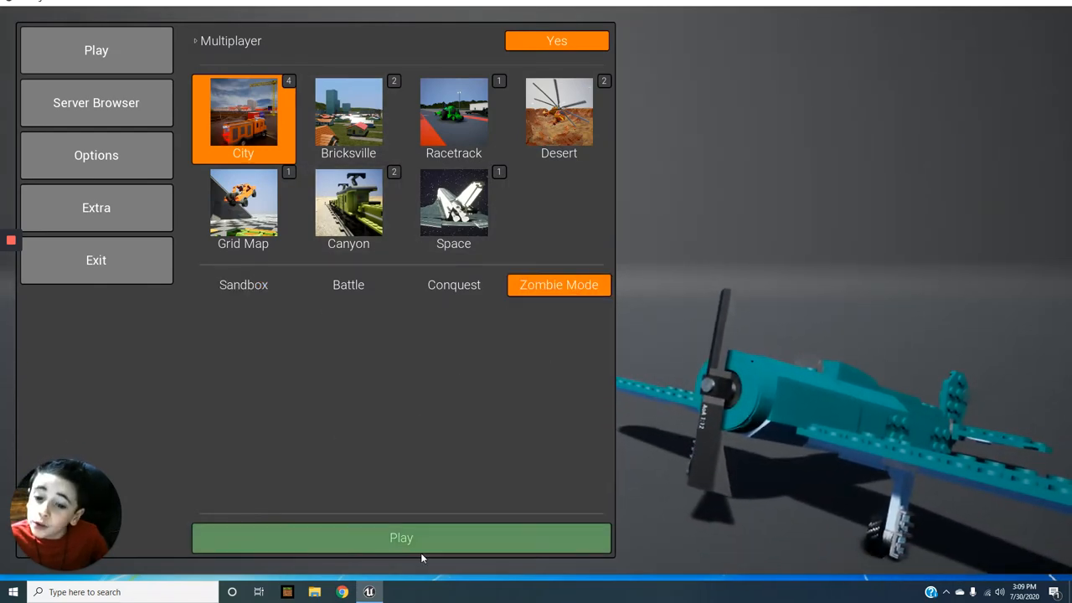
{"action": "left_click", "coordinate": [431, 546]}
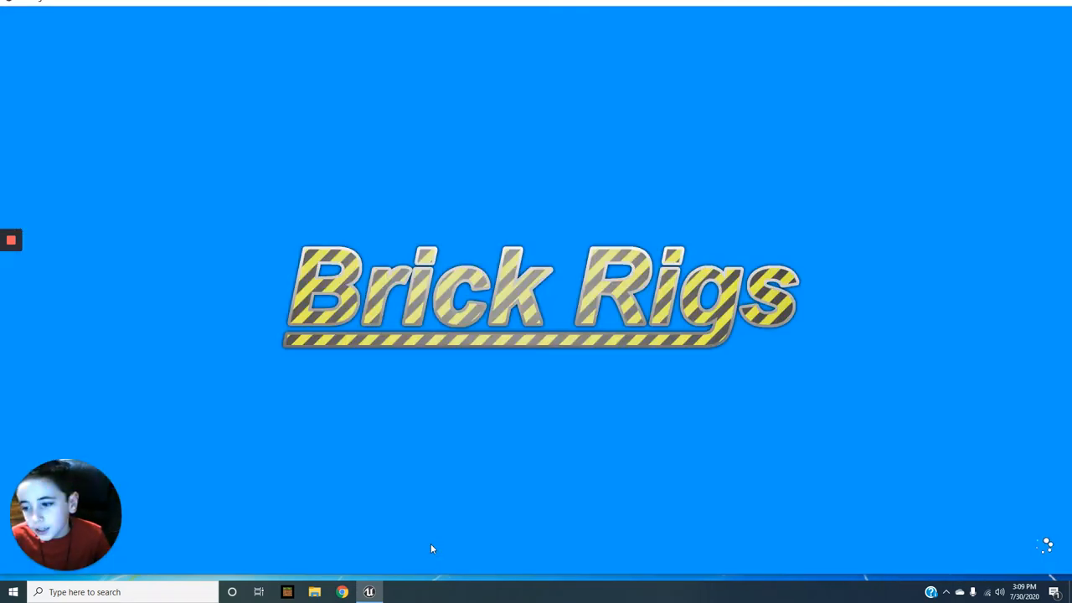
Step: Walk past the Upgrade weapon crate to the Ammunition crate, then along the blue wall toward the sandbags
{"action": "key", "text": "w"}
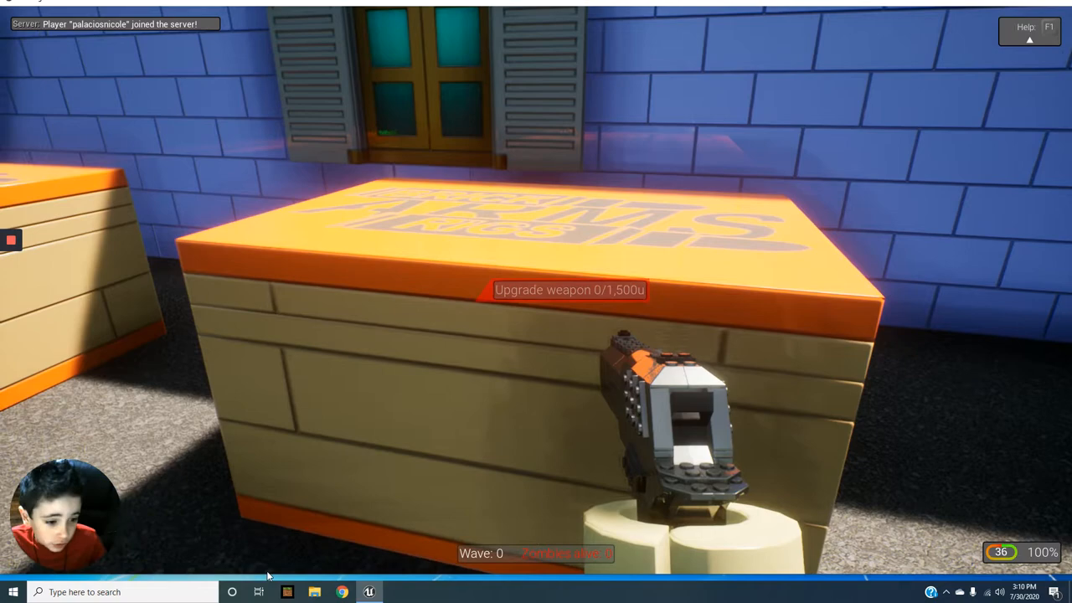
{"action": "key", "text": "d"}
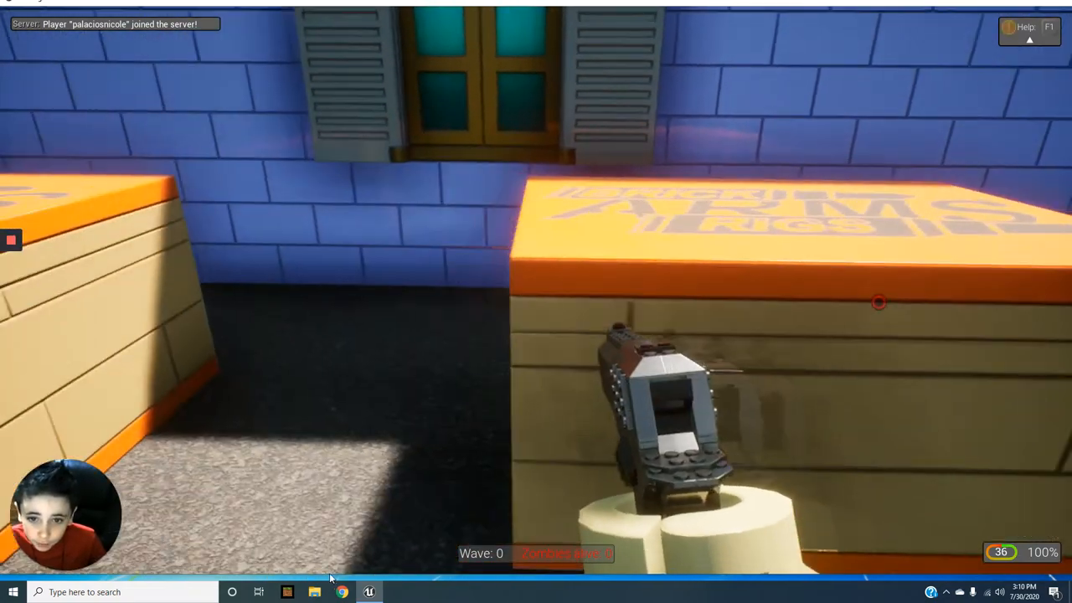
{"action": "key", "text": "s"}
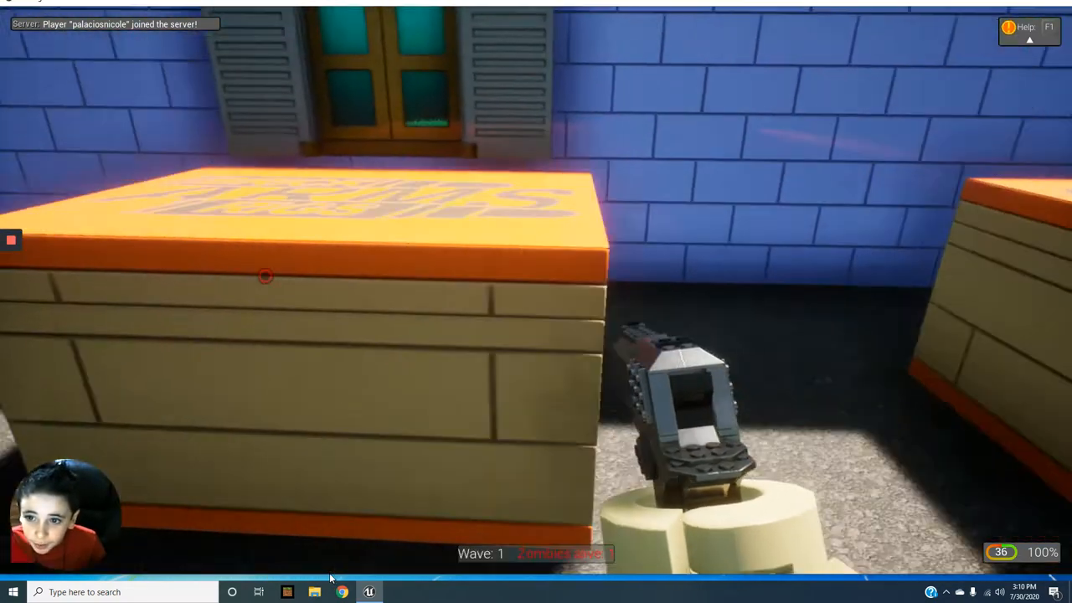
{"action": "key", "text": "w"}
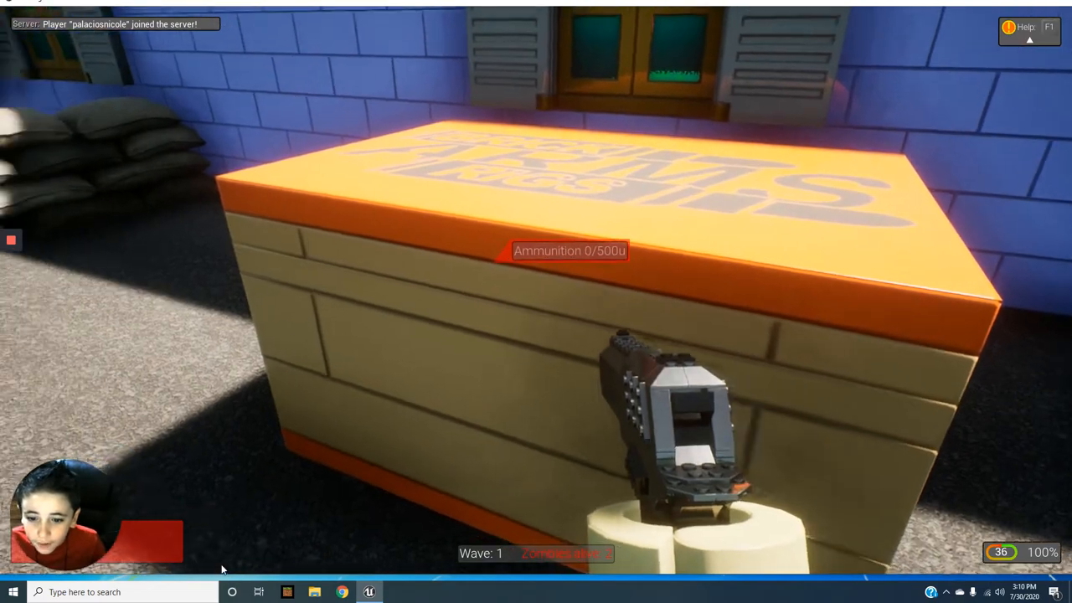
{"action": "key", "text": "a"}
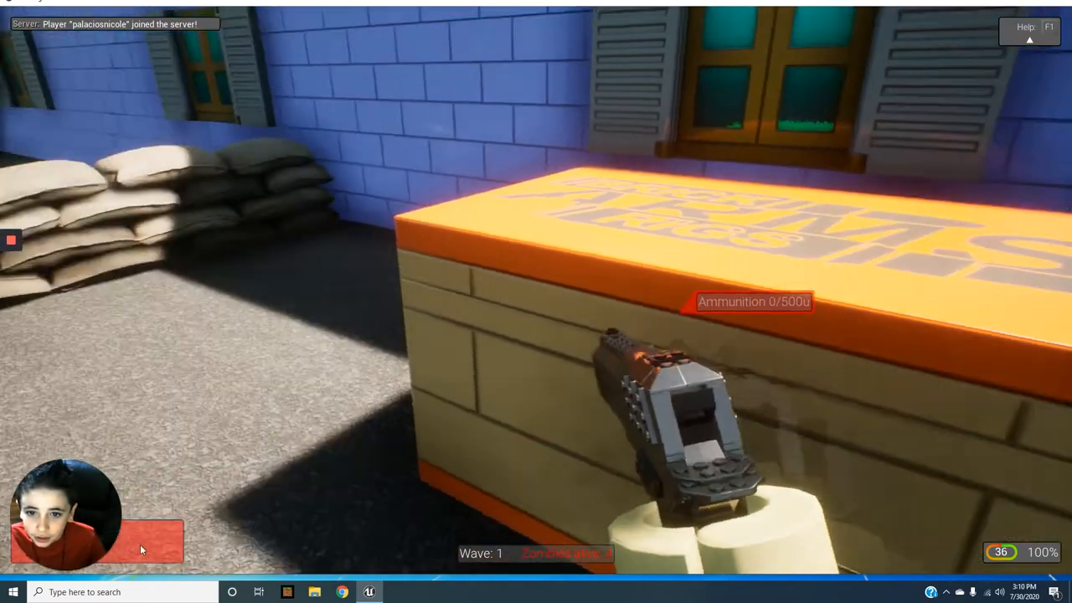
{"action": "key", "text": "w"}
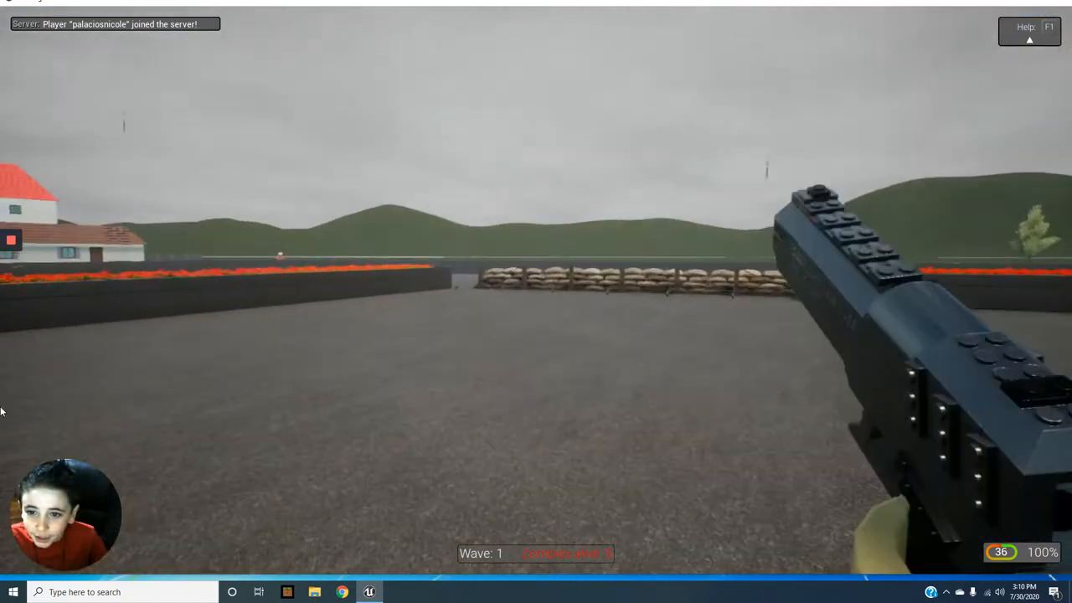
Step: Draw the pistol from slot 2 and shoot the first approaching zombie
{"action": "key", "text": "2"}
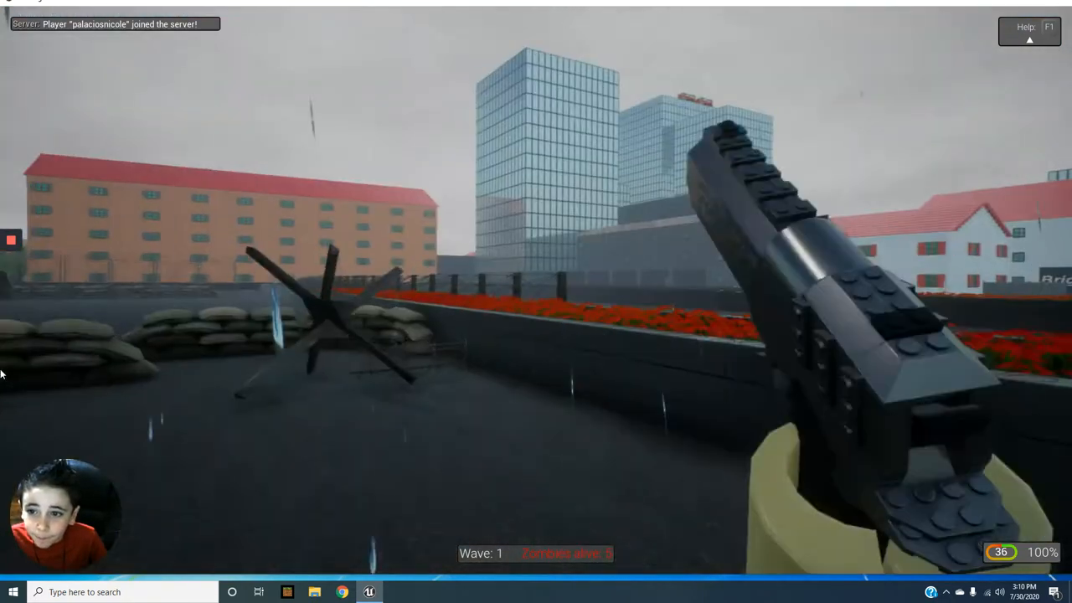
{"action": "key", "text": "w"}
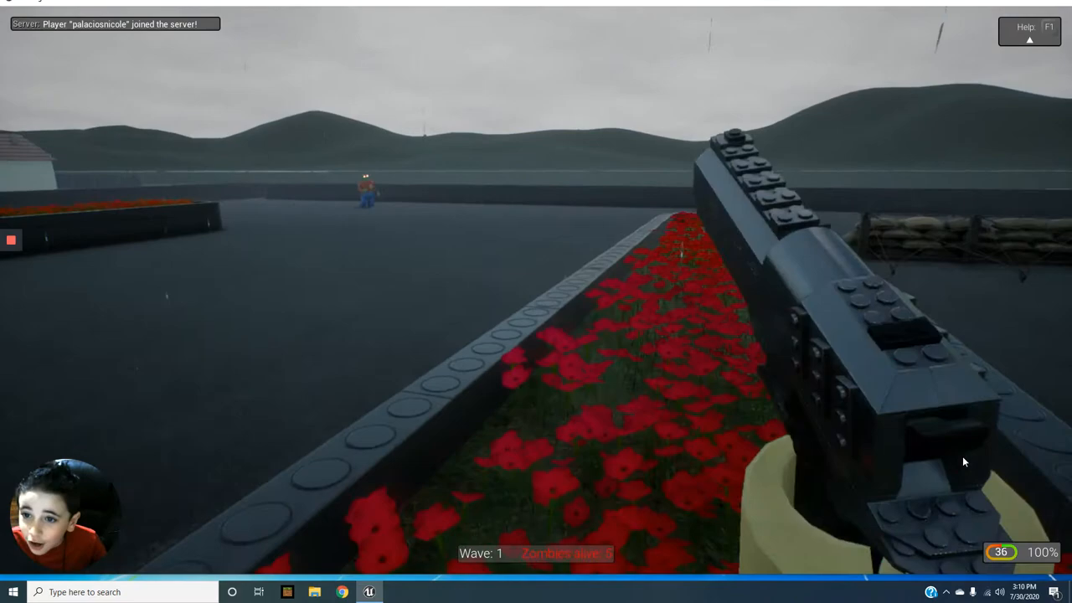
{"action": "key", "text": "1"}
{"action": "key", "text": "2"}
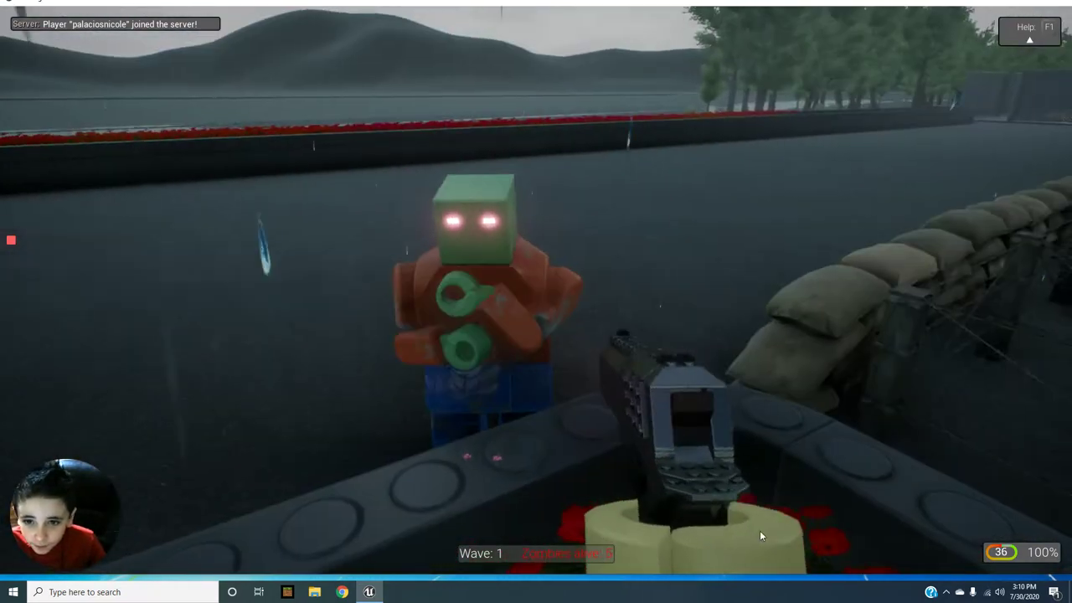
{"action": "left_click", "coordinate": [760, 530]}
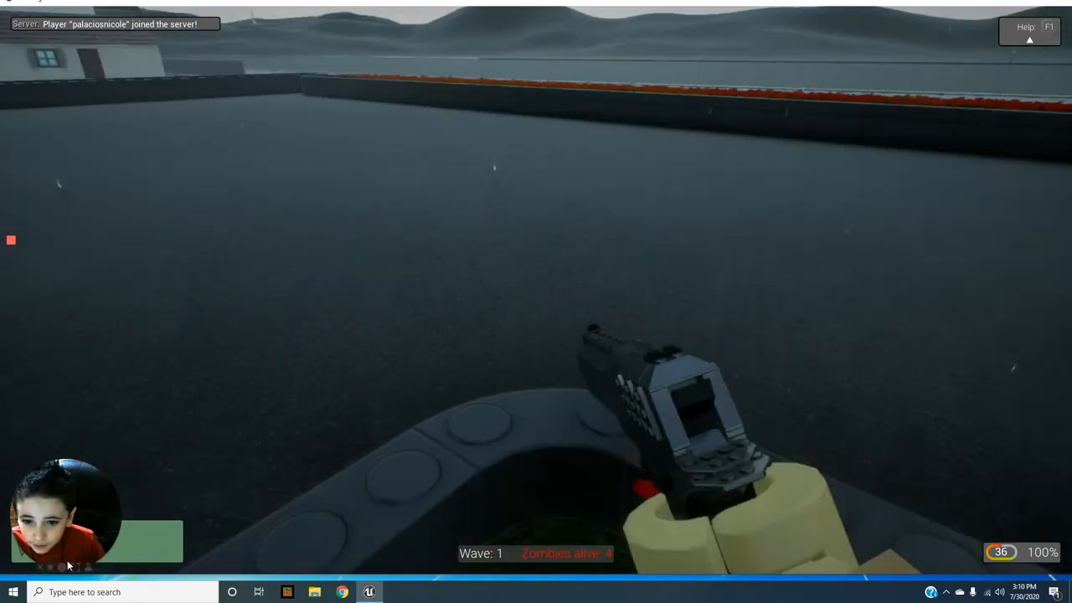
Step: Move along the flowerbed toward the orange building and shoot the nearby zombie twice
{"action": "key", "text": "1"}
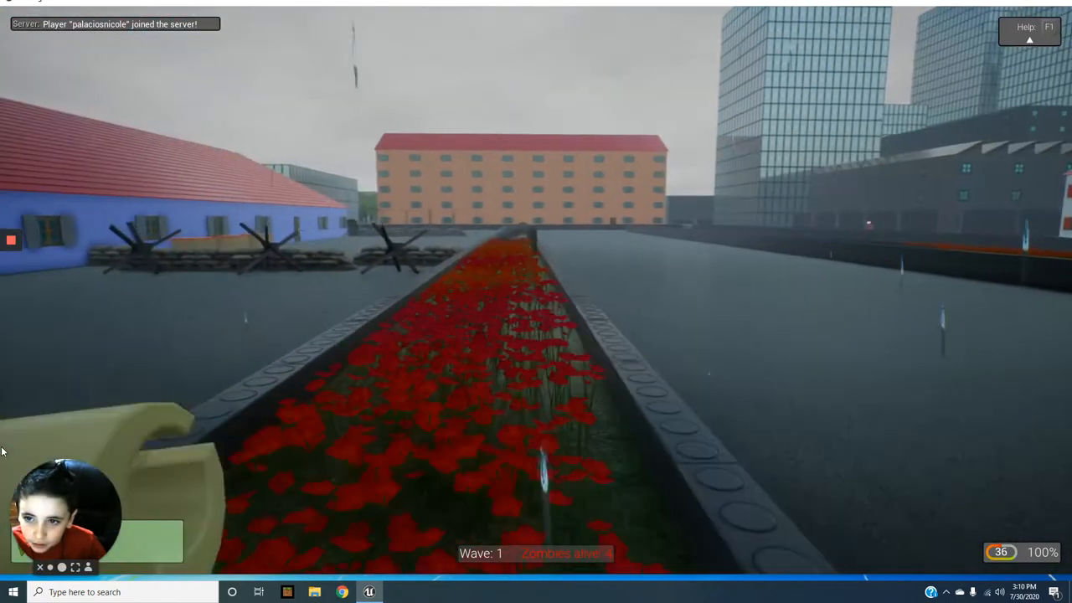
{"action": "key", "text": "w"}
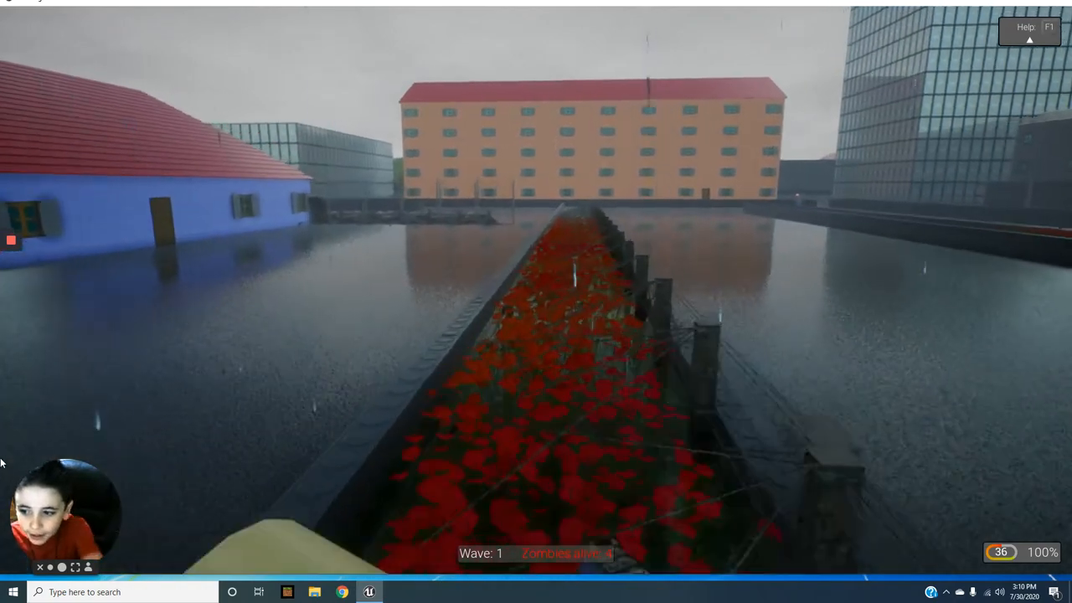
{"action": "key", "text": "2"}
{"action": "key", "text": "1"}
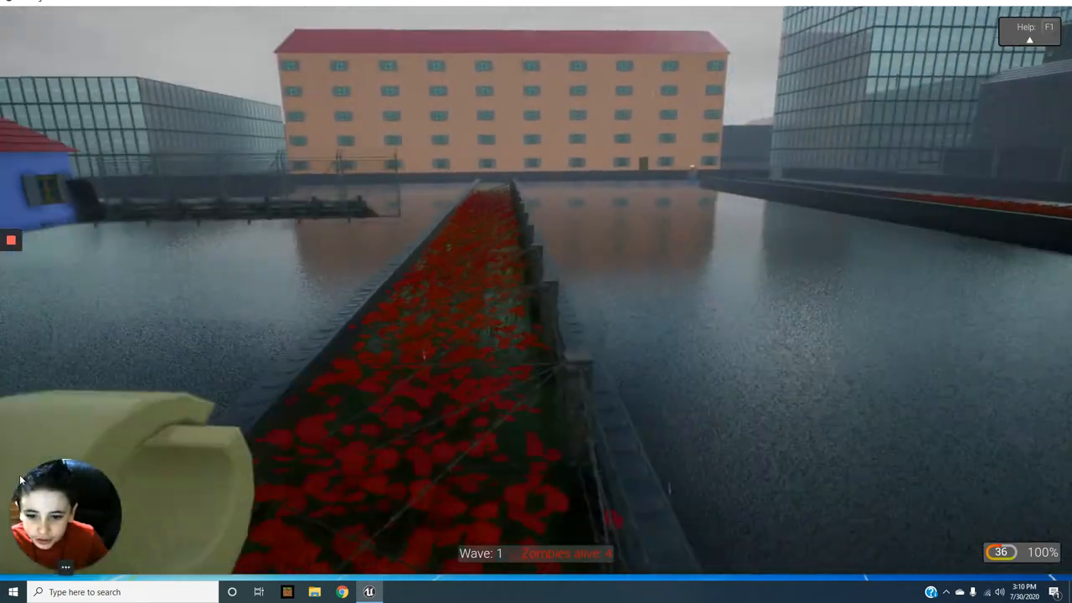
{"action": "key", "text": "w"}
{"action": "key", "text": "1"}
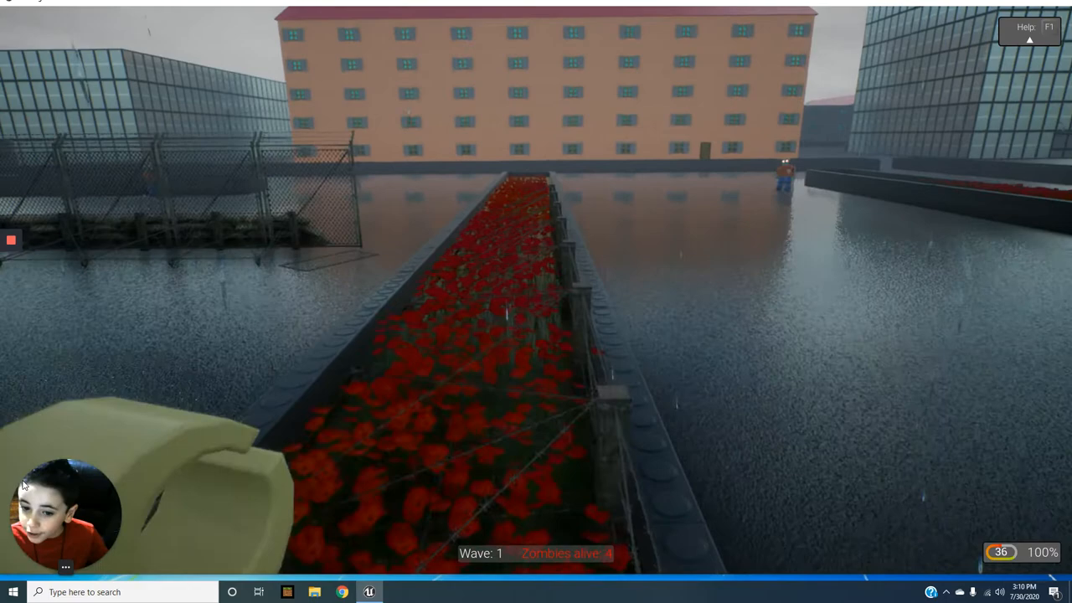
{"action": "key", "text": "2"}
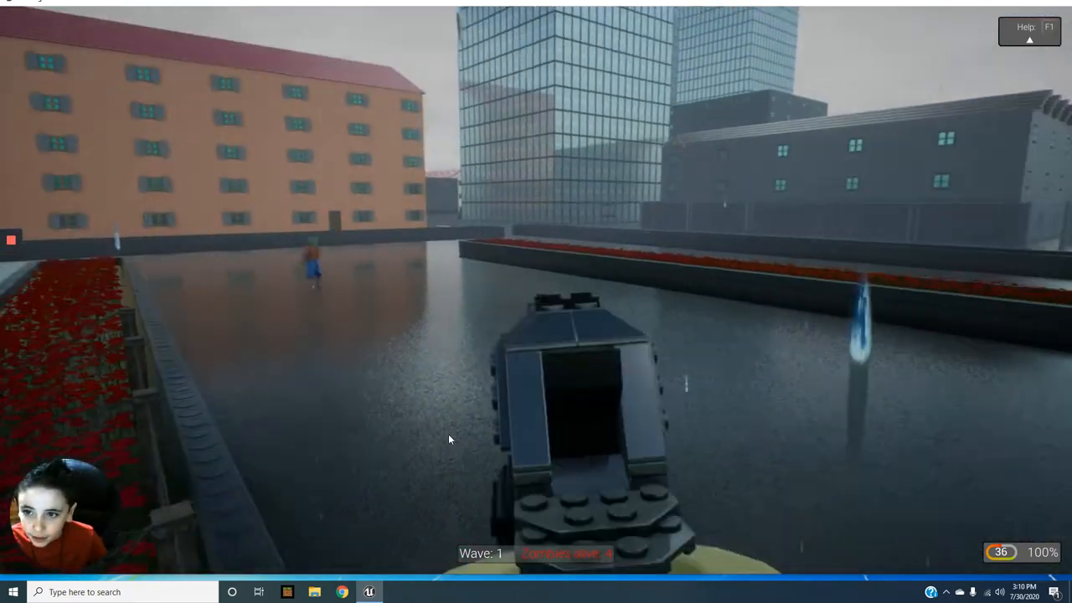
{"action": "key", "text": "w"}
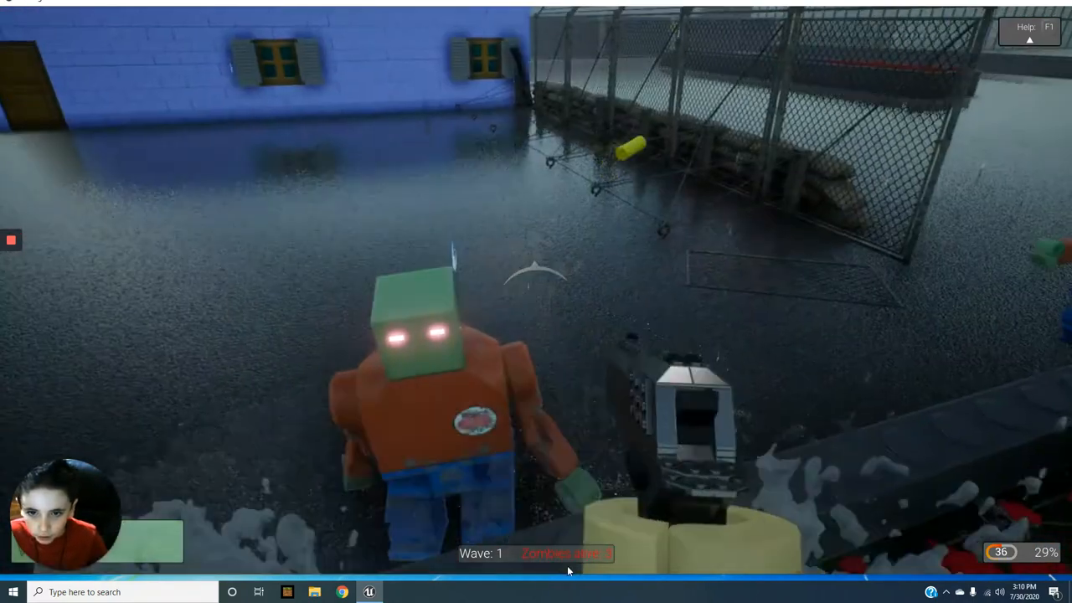
{"action": "left_click", "coordinate": [628, 553]}
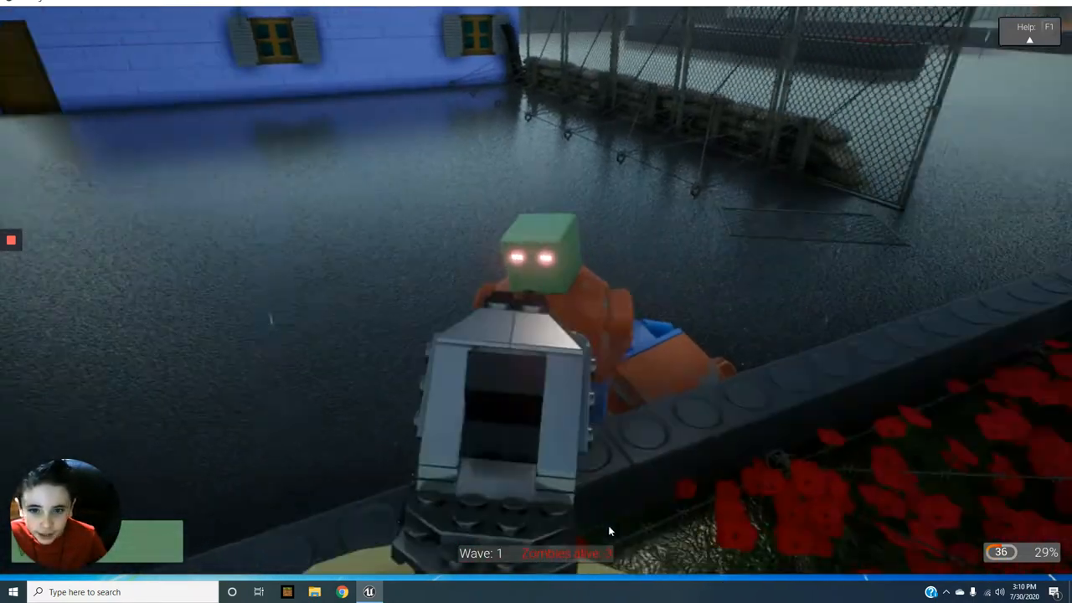
{"action": "left_click", "coordinate": [608, 530]}
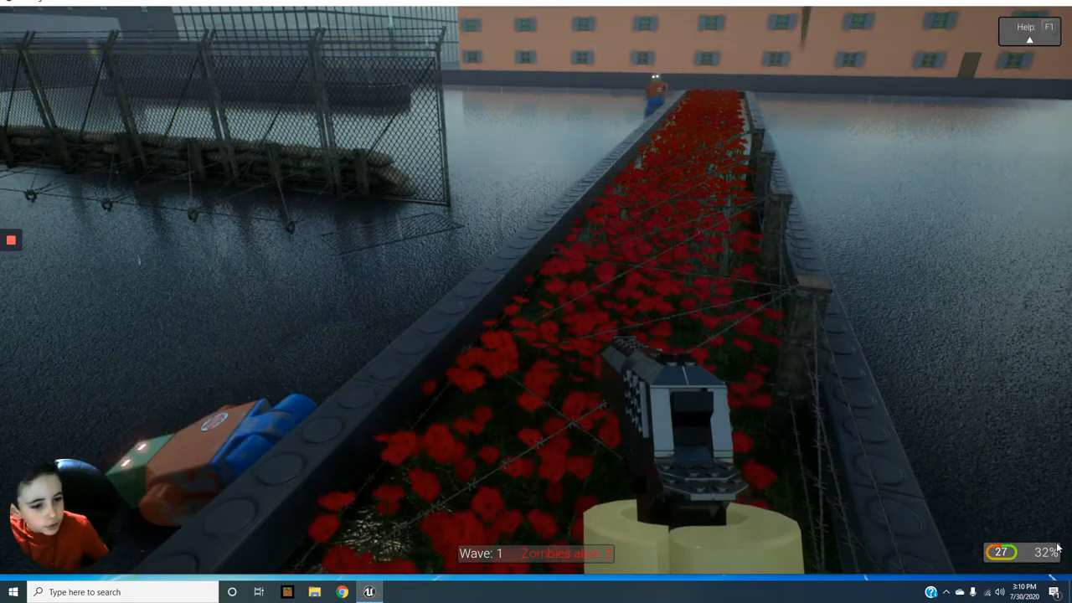
Step: Advance over the flowerbed wall into the flooded plaza toward the next zombie
{"action": "key", "text": "w"}
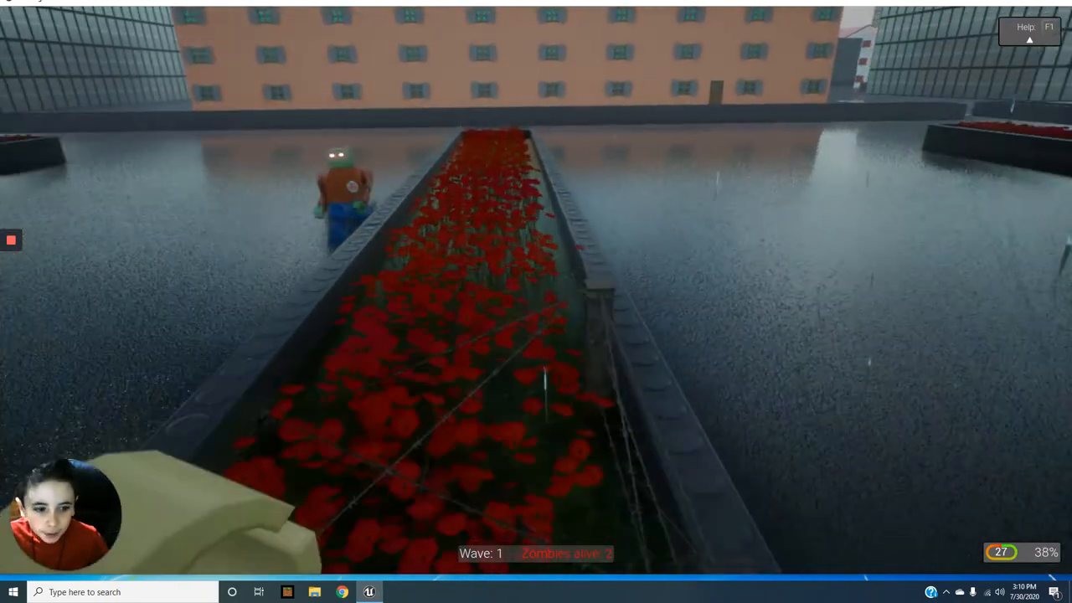
{"action": "key", "text": "w"}
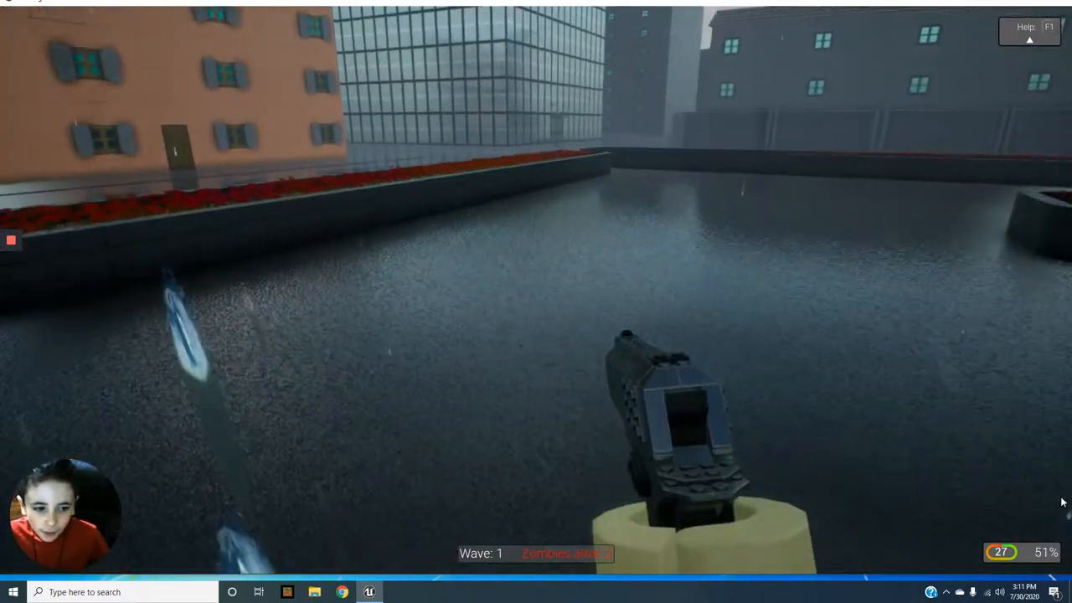
{"action": "key", "text": "w"}
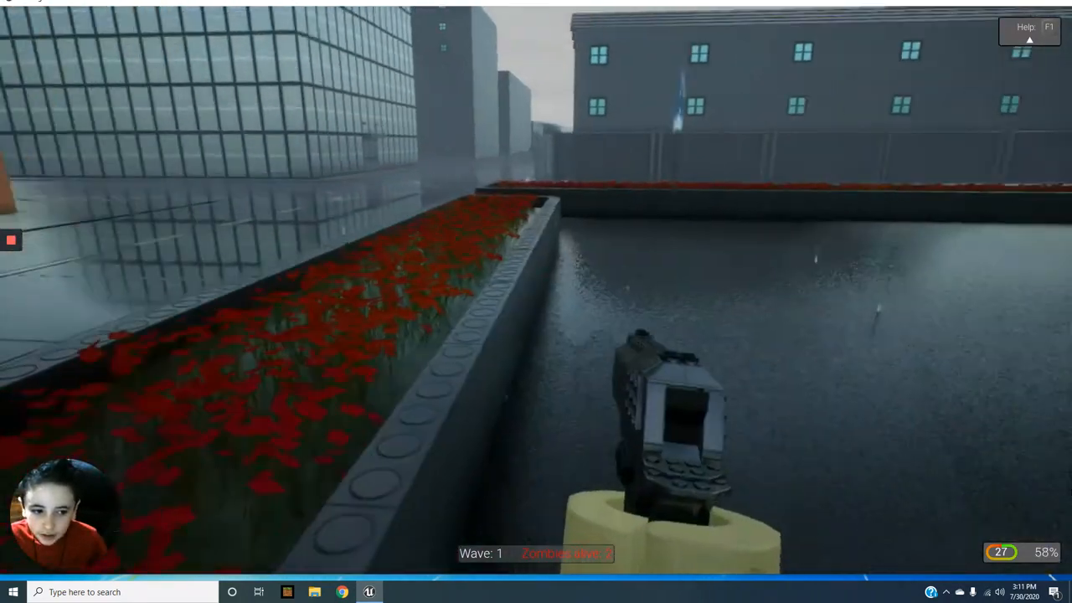
{"action": "key", "text": "w"}
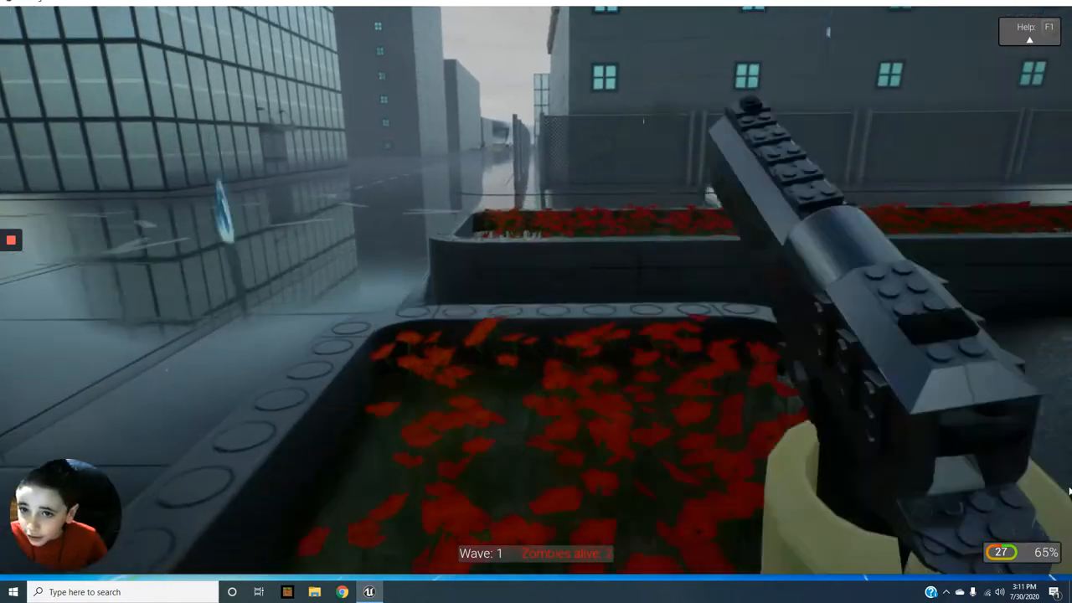
{"action": "key", "text": "w"}
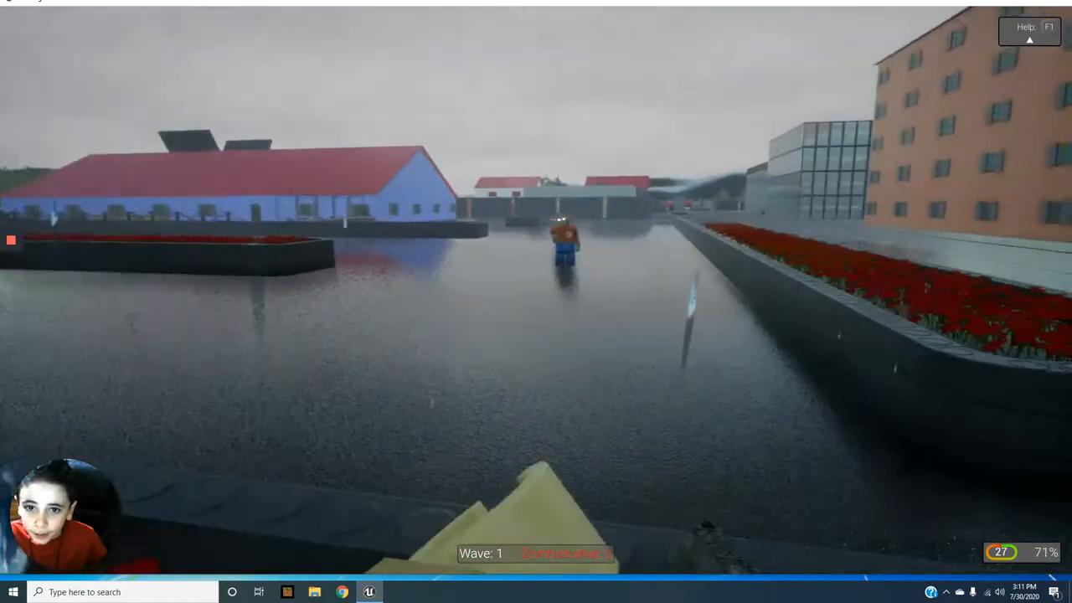
{"action": "key", "text": "w"}
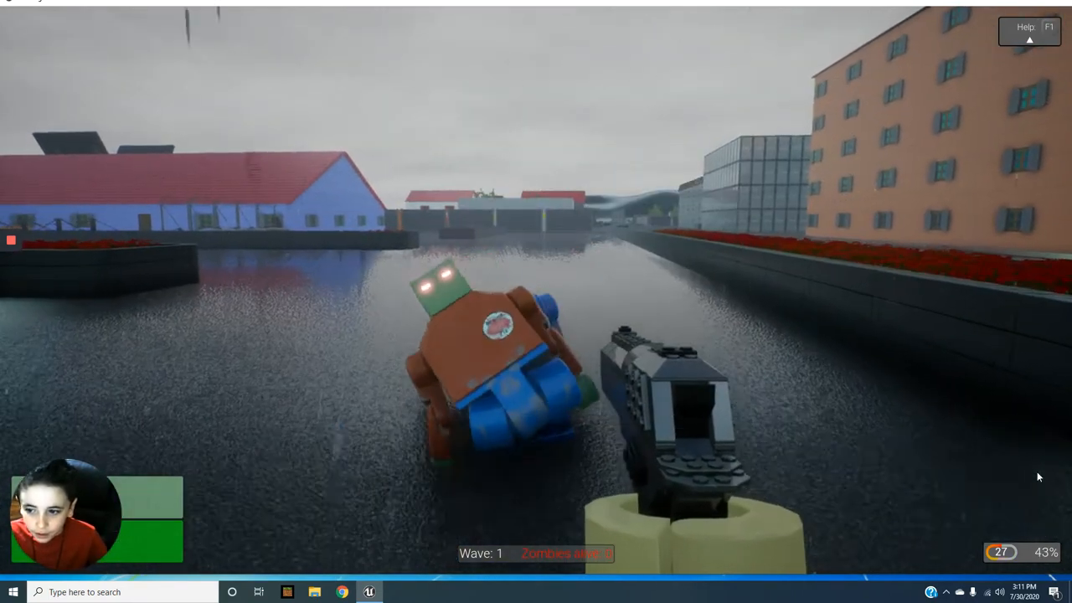
Step: Beat the zombie down with repeated pistol melee swings
{"action": "left_click", "coordinate": [1036, 477]}
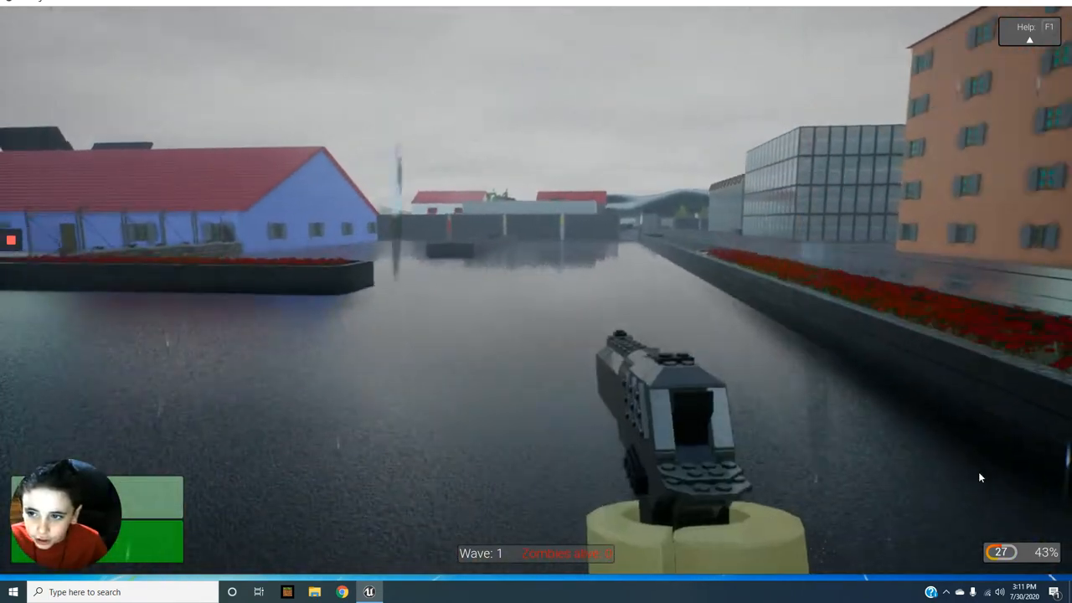
{"action": "left_click", "coordinate": [979, 477]}
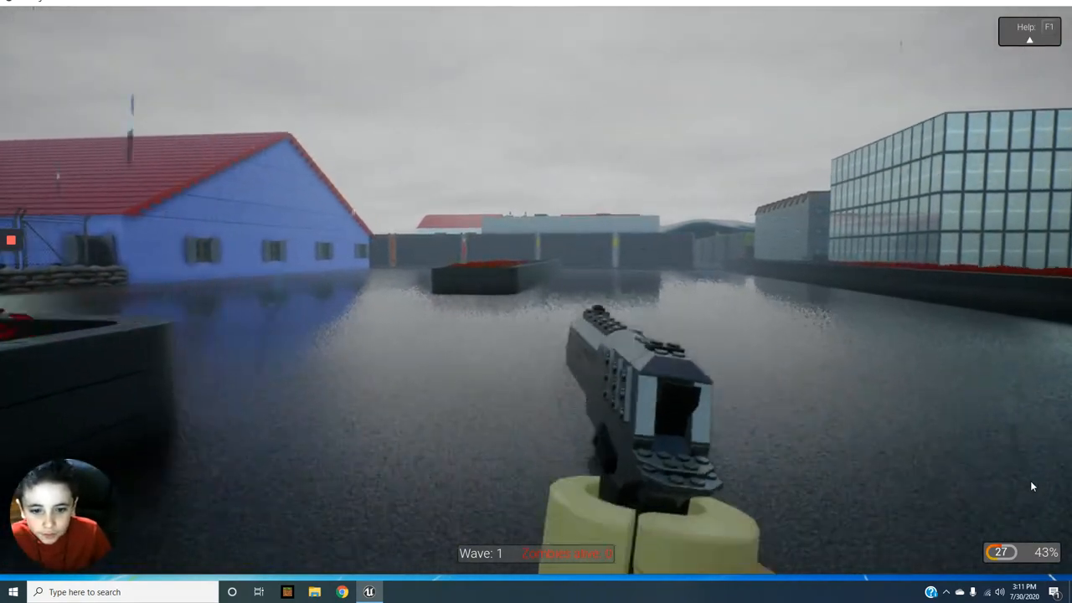
{"action": "left_click", "coordinate": [1030, 481]}
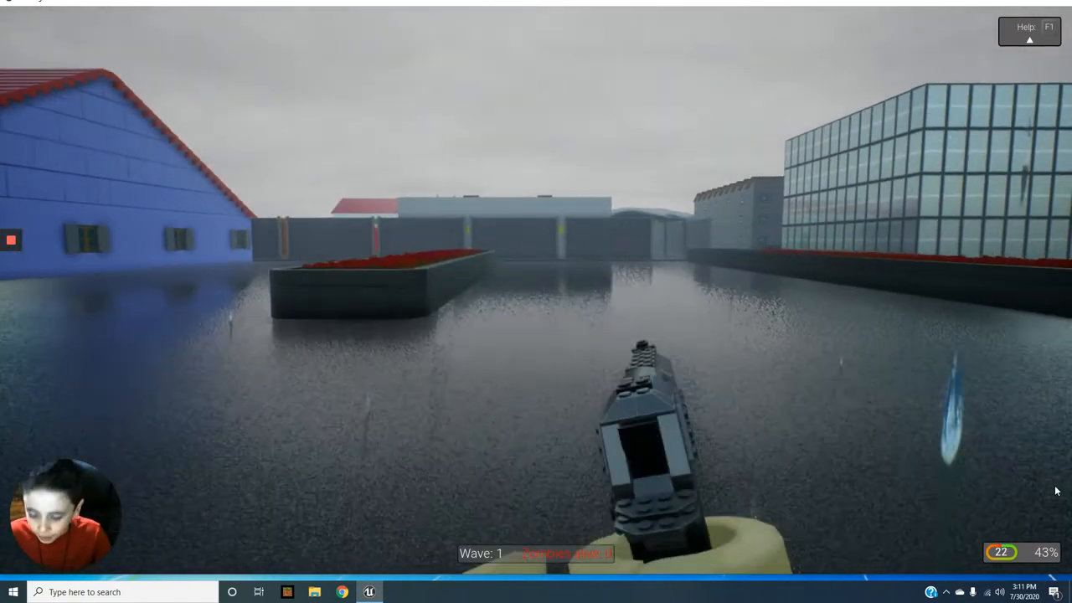
{"action": "left_click", "coordinate": [1056, 491]}
{"action": "left_click", "coordinate": [1065, 492]}
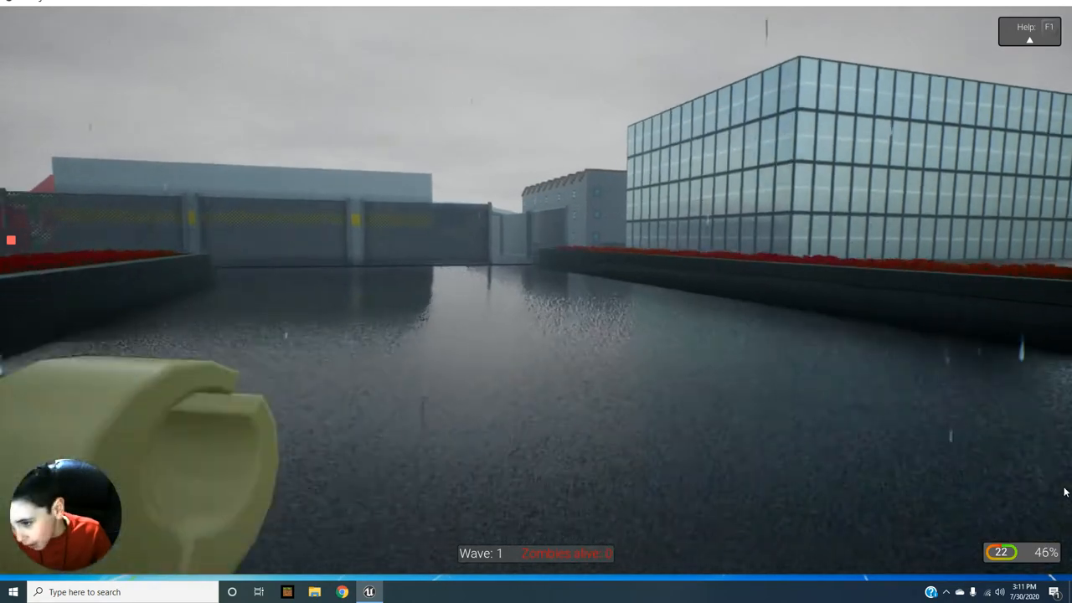
{"action": "left_click", "coordinate": [1064, 492]}
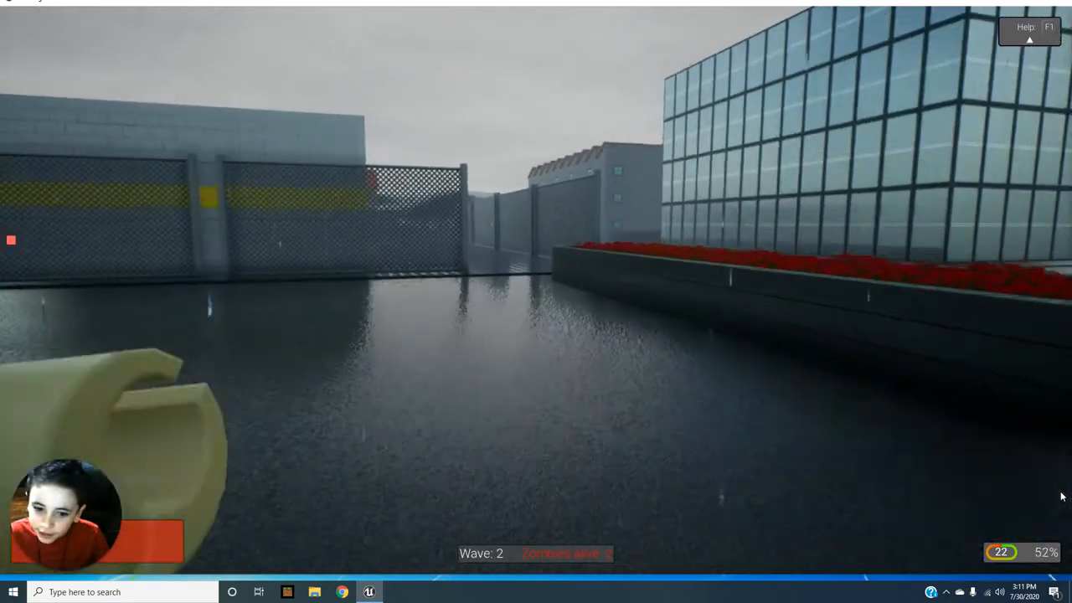
{"action": "left_click", "coordinate": [1060, 496]}
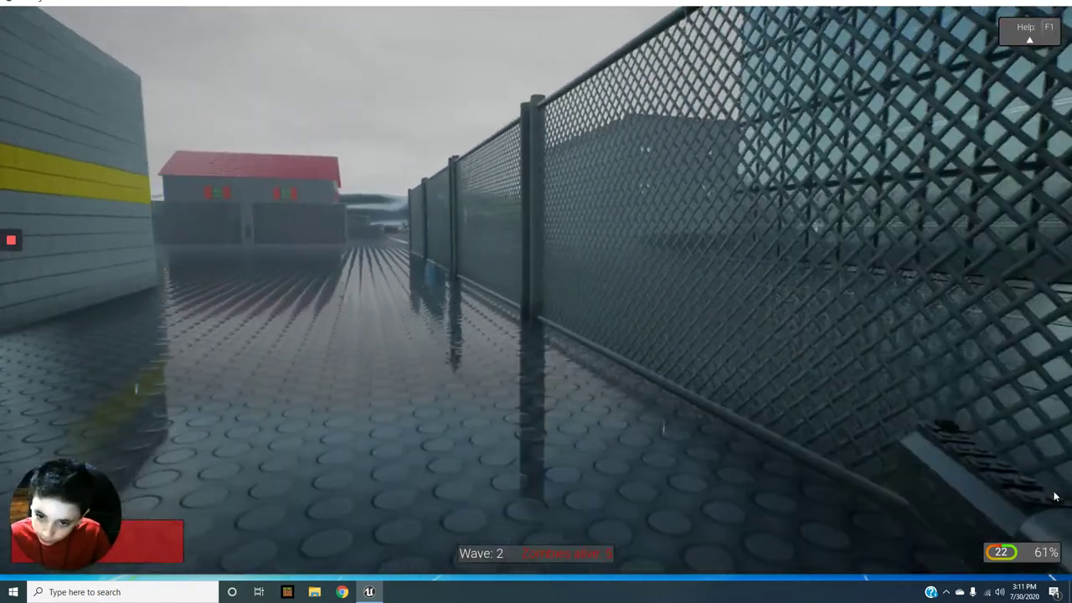
{"action": "left_click", "coordinate": [1054, 496]}
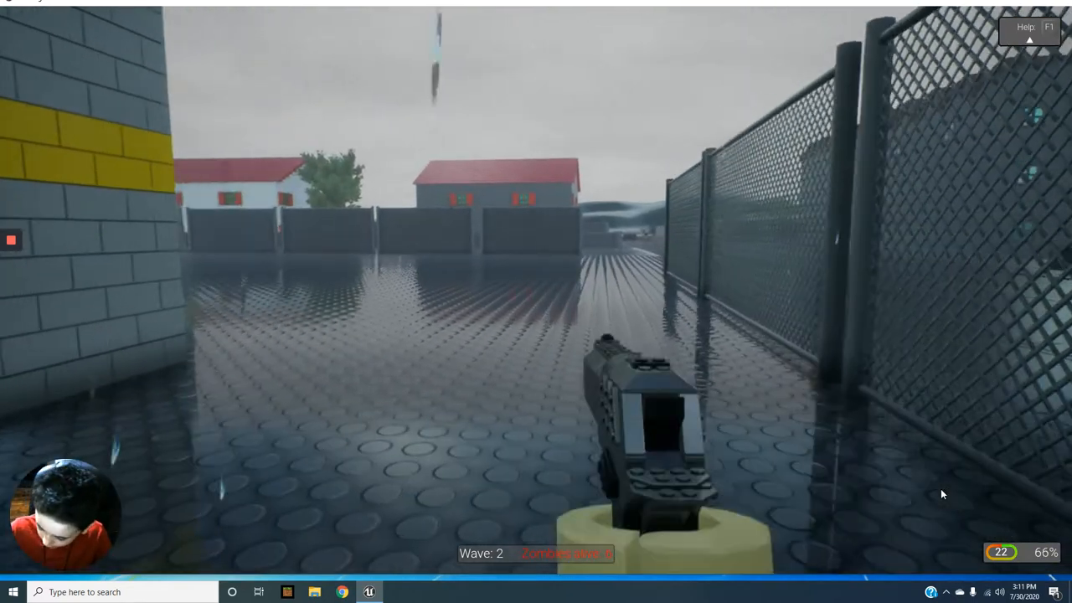
{"action": "left_click", "coordinate": [940, 494]}
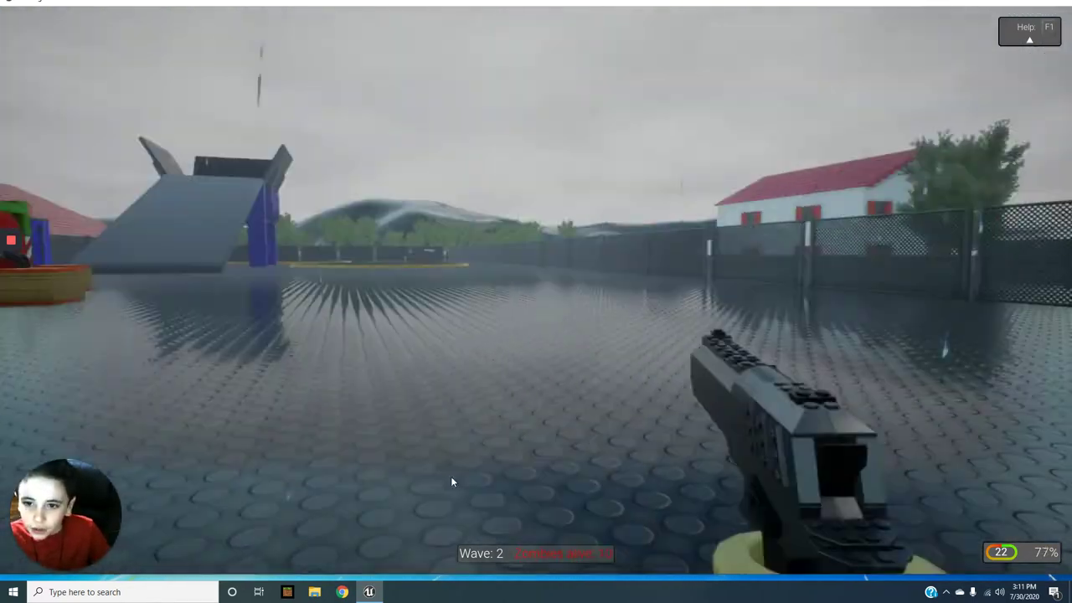
{"action": "left_click", "coordinate": [330, 472]}
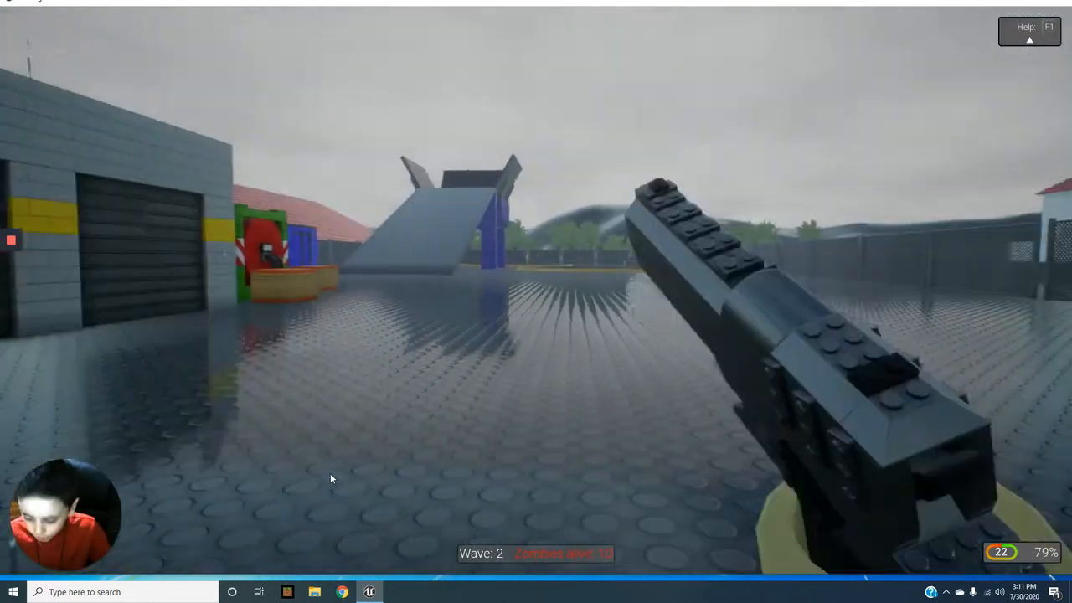
Step: Reach the Brick Arms crate by the dark ramp, pick up ammunition and fire at the oncoming zombies
{"action": "key", "text": "w"}
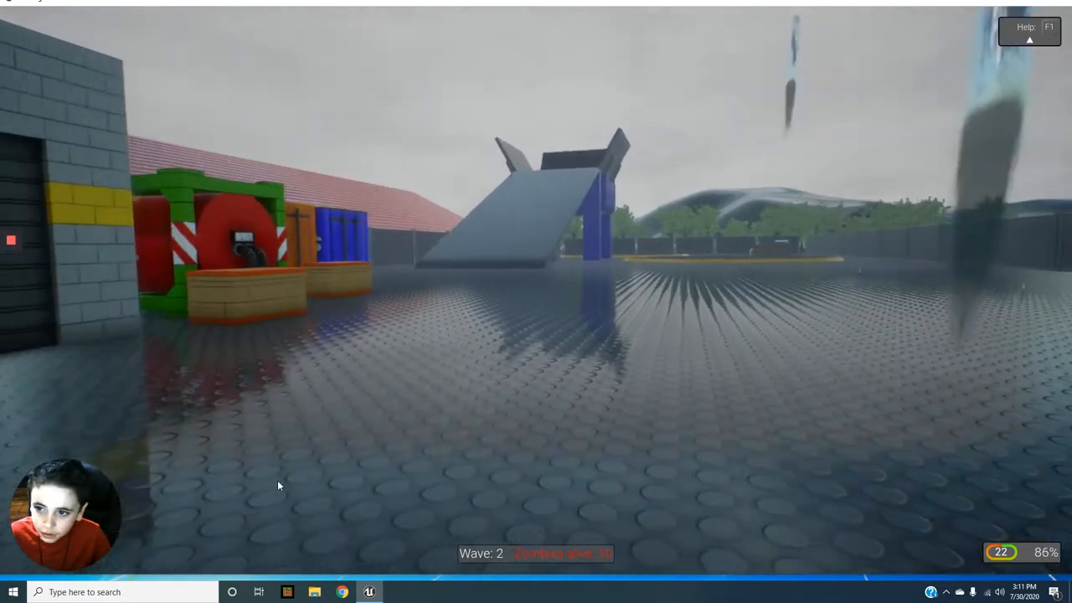
{"action": "key", "text": "w"}
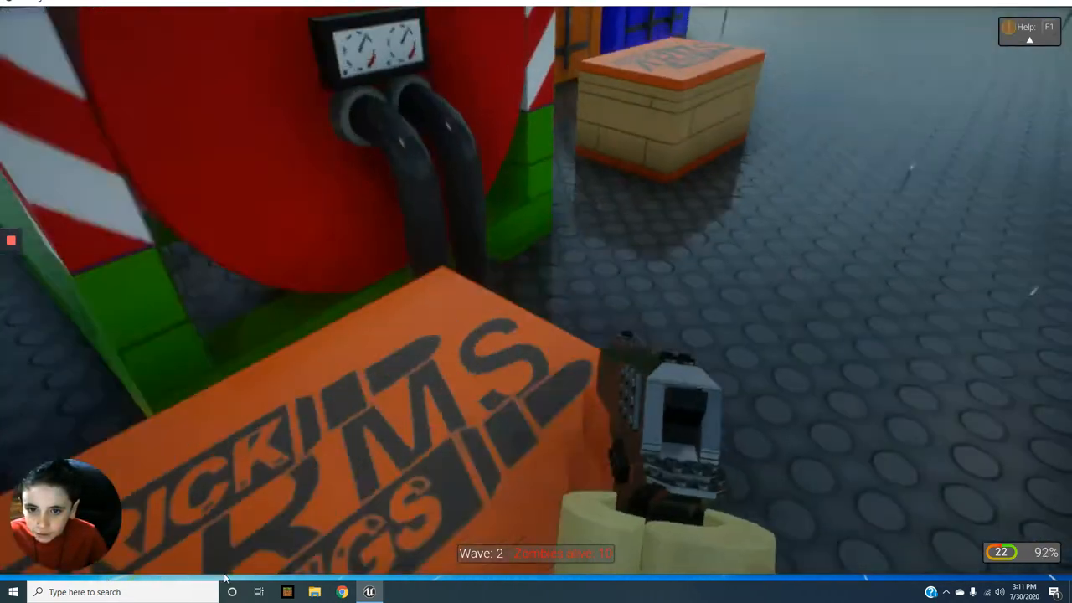
{"action": "key", "text": "w"}
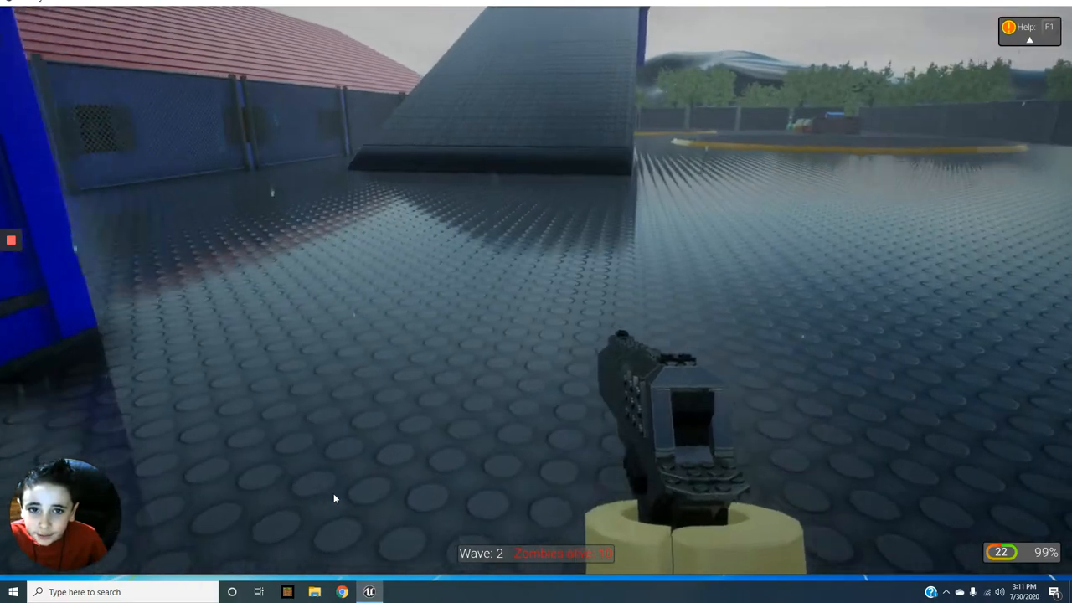
{"action": "key", "text": "w"}
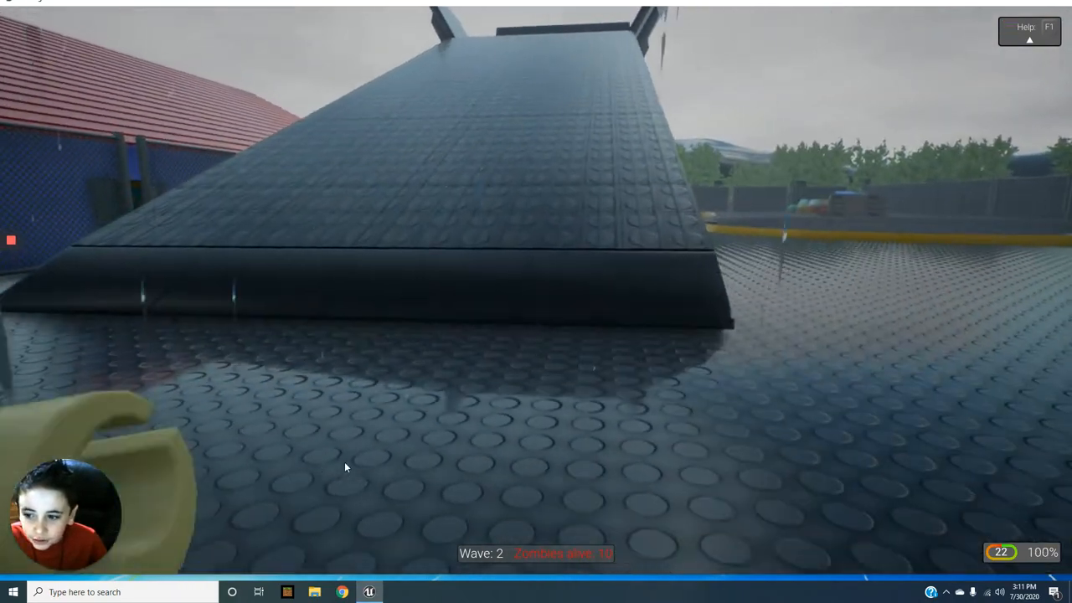
{"action": "key", "text": "w"}
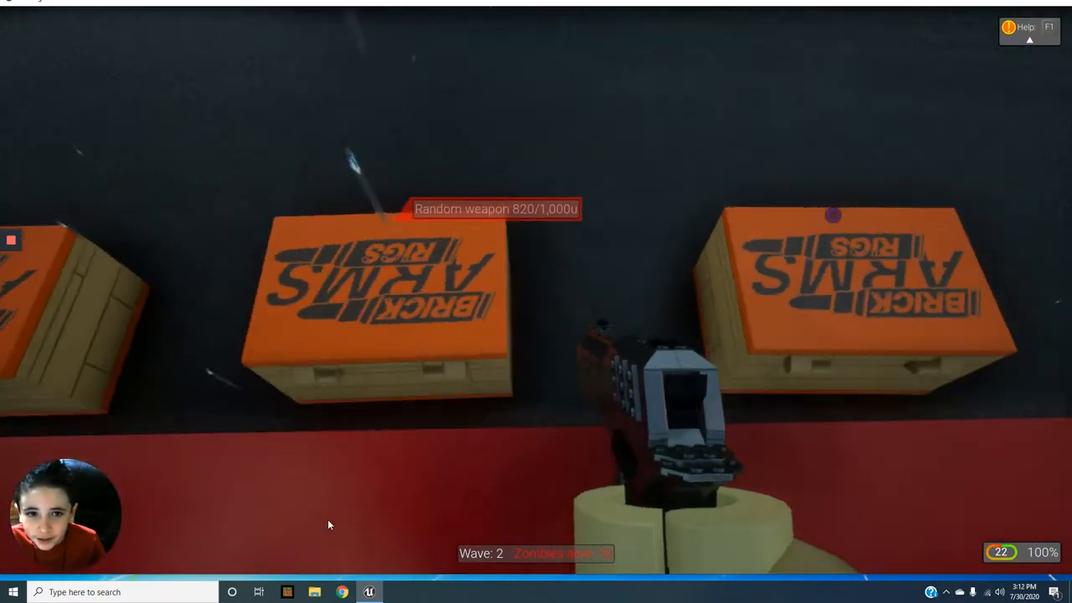
{"action": "key", "text": "e"}
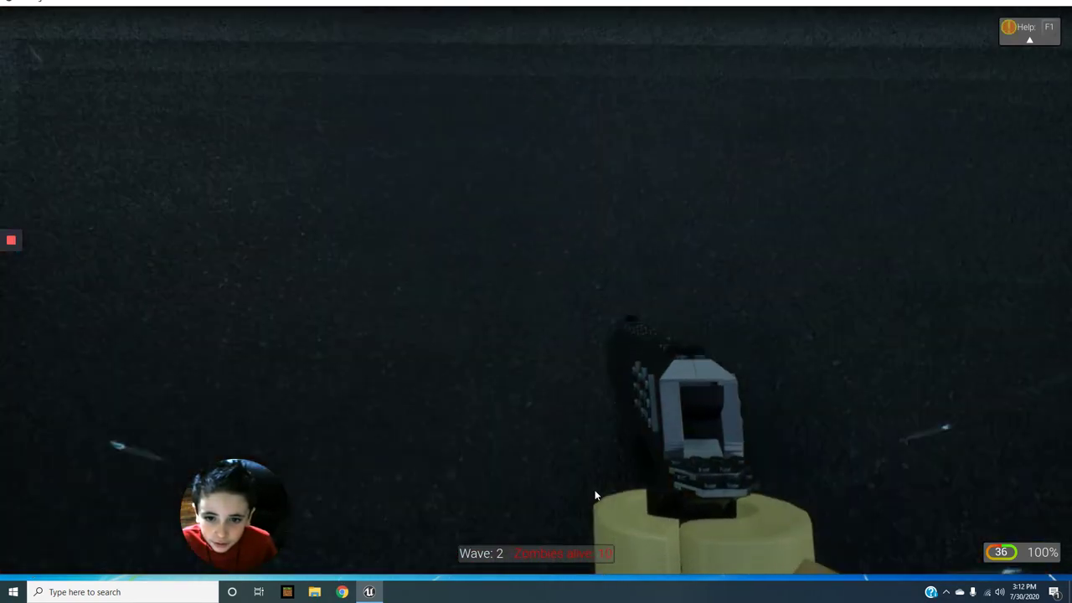
{"action": "left_click", "coordinate": [456, 379]}
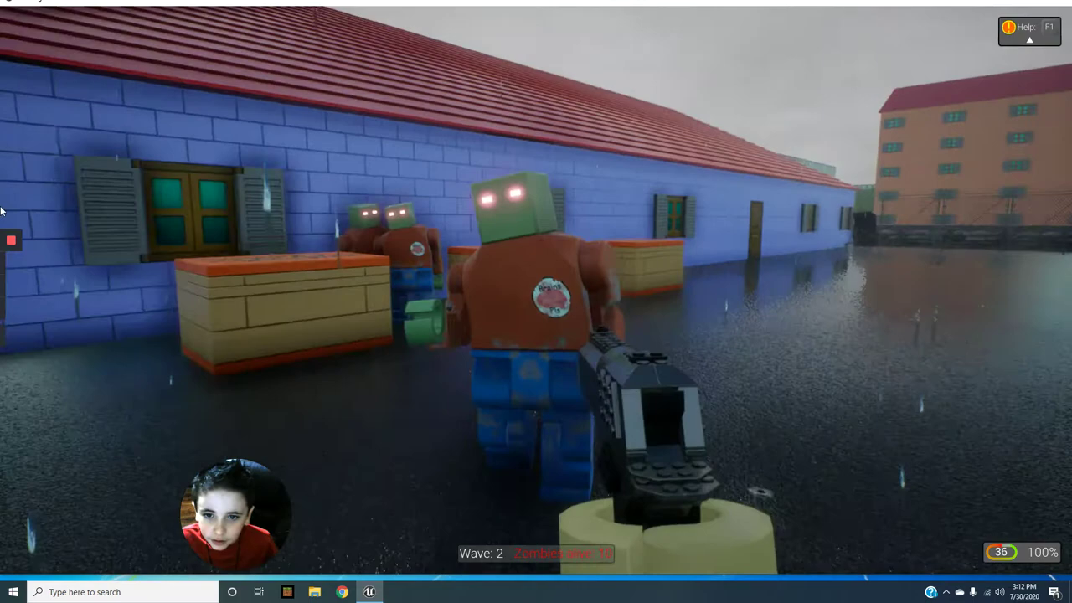
{"action": "left_click", "coordinate": [39, 219]}
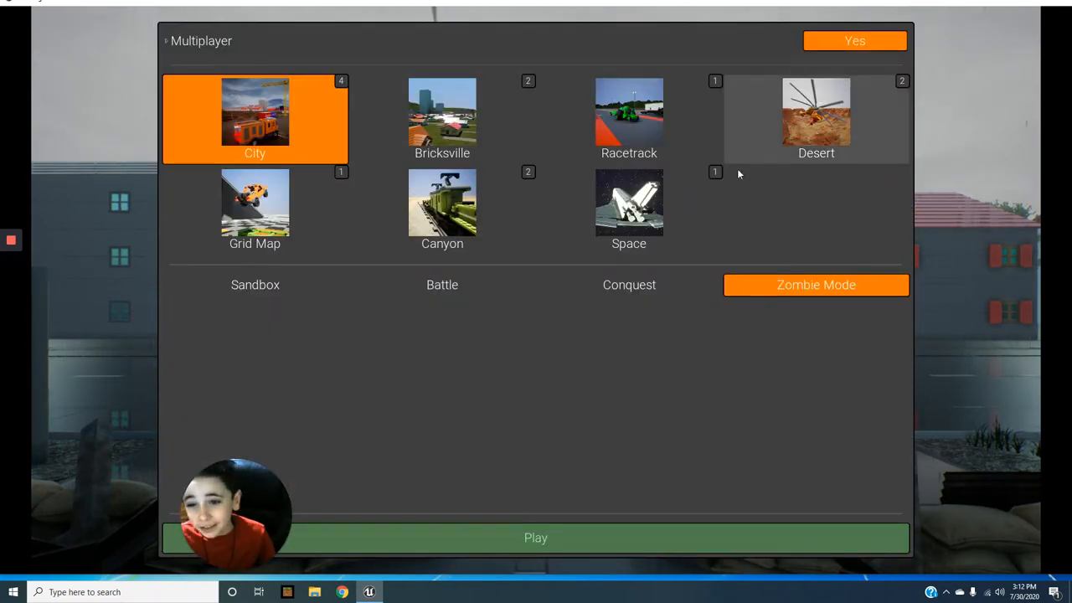
Step: Start a game on the Desert map, walk along the wall and enter the vehicle editor
{"action": "left_click", "coordinate": [463, 205]}
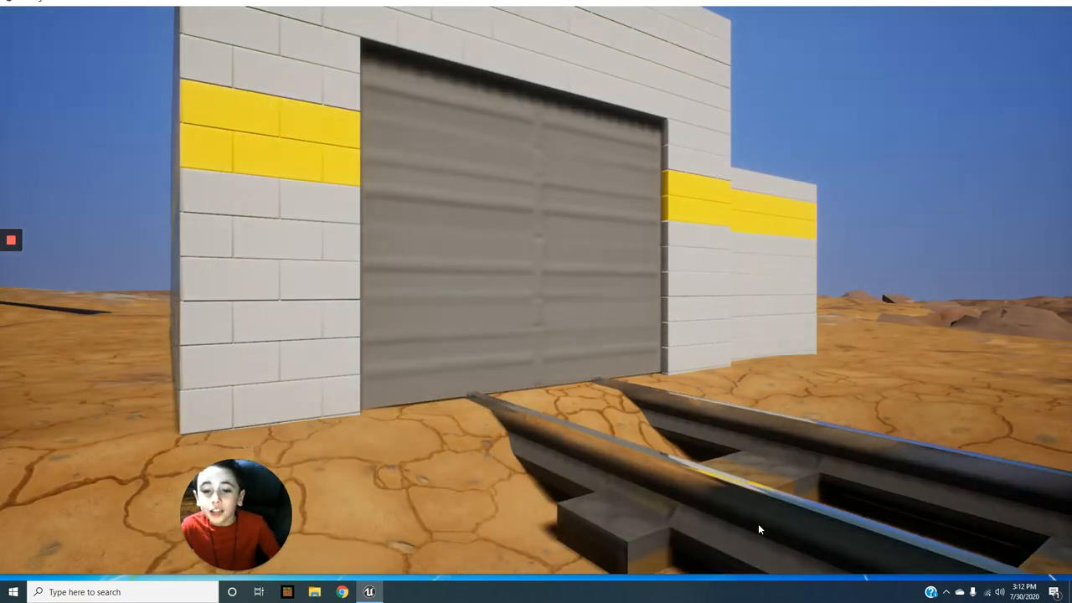
{"action": "key", "text": "w"}
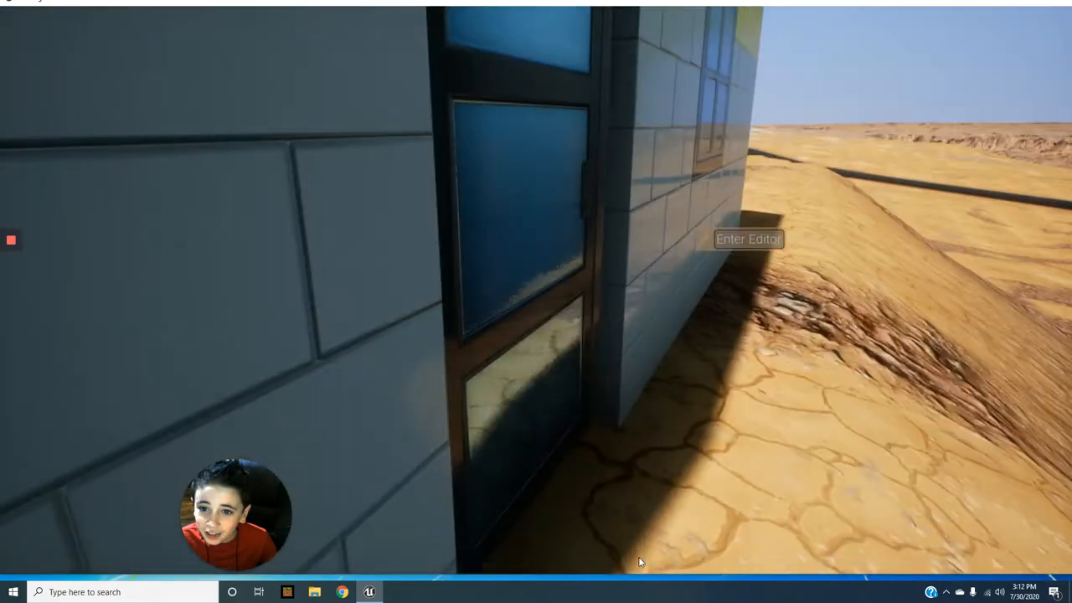
{"action": "key", "text": "Escape"}
Step: Browse the saved-vehicle list, sorting it by file type and then by name
{"action": "left_click", "coordinate": [61, 27]}
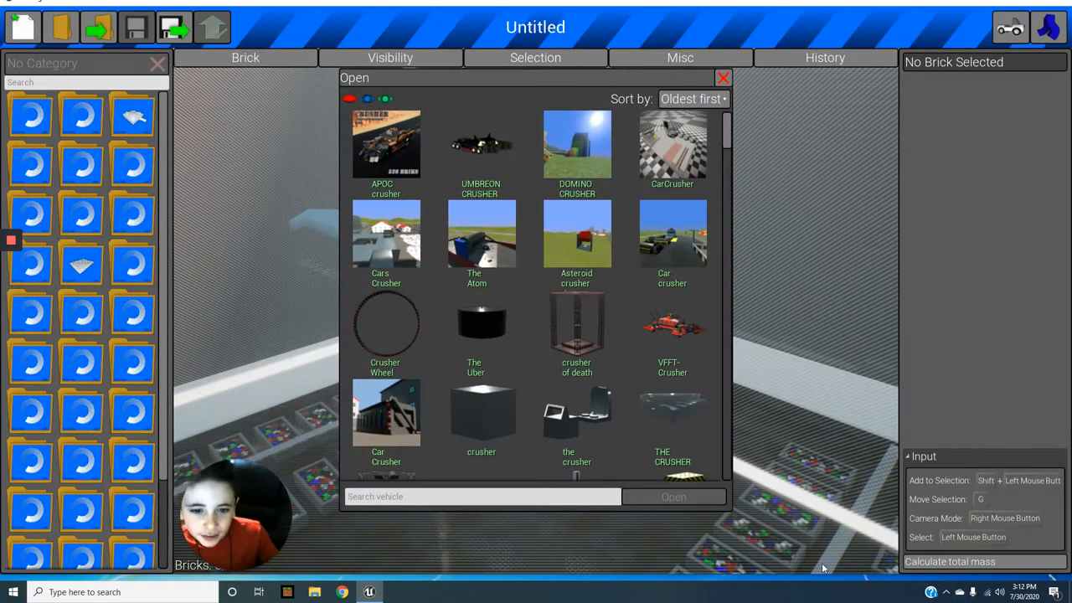
{"action": "scroll", "coordinate": [729, 462], "scroll_direction": "down", "scroll_amount": 10}
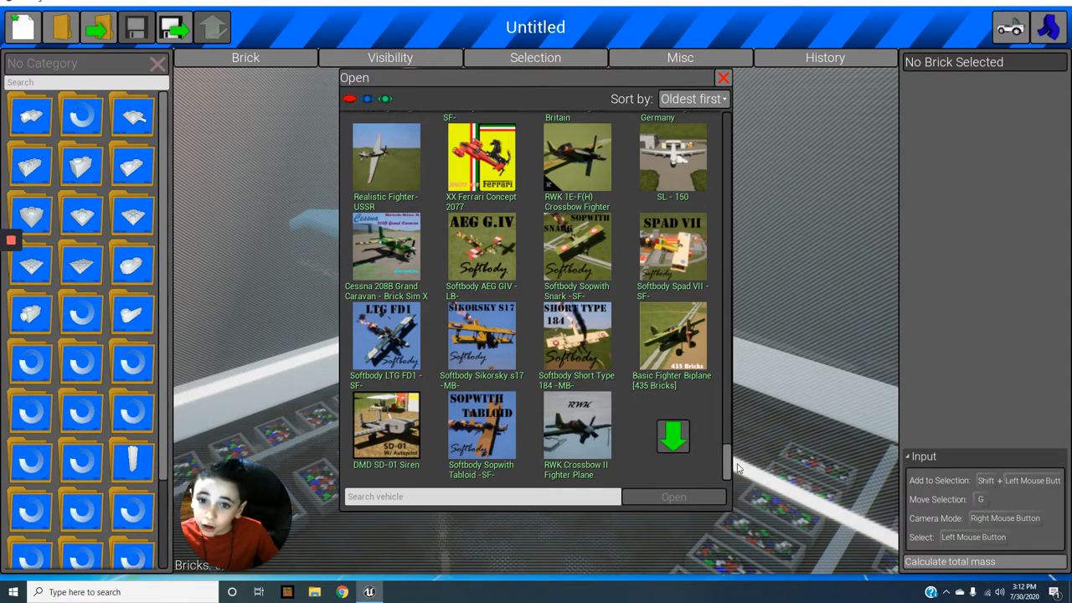
{"action": "scroll", "coordinate": [730, 469], "scroll_direction": "up", "scroll_amount": 3}
{"action": "scroll", "coordinate": [729, 469], "scroll_direction": "up", "scroll_amount": 3}
{"action": "scroll", "coordinate": [729, 469], "scroll_direction": "up", "scroll_amount": 3}
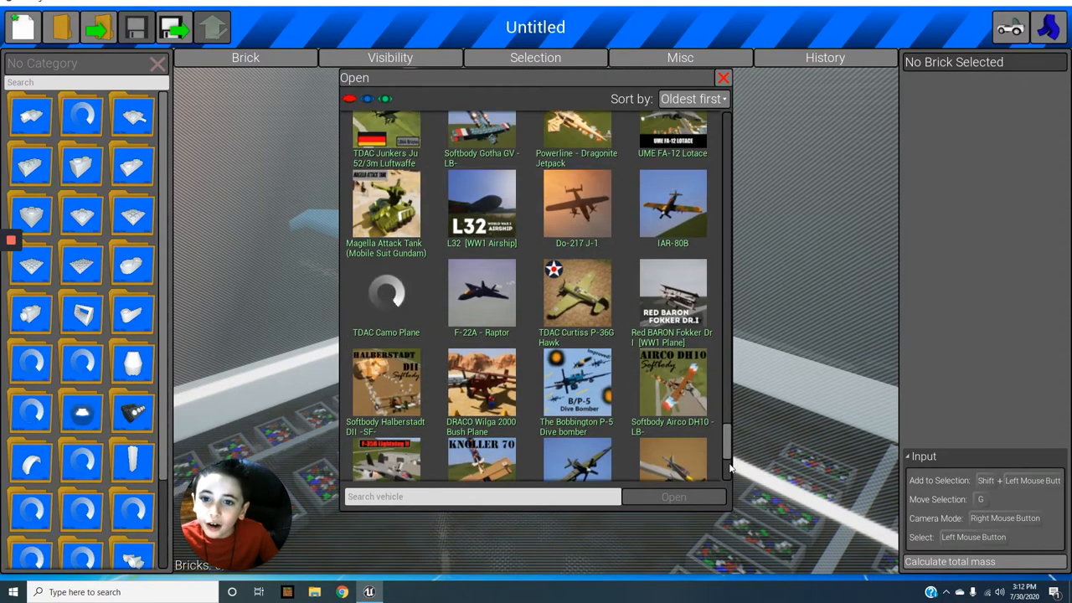
{"action": "scroll", "coordinate": [729, 469], "scroll_direction": "up", "scroll_amount": 3}
{"action": "scroll", "coordinate": [729, 469], "scroll_direction": "up", "scroll_amount": 1}
{"action": "scroll", "coordinate": [729, 469], "scroll_direction": "up", "scroll_amount": 1}
{"action": "scroll", "coordinate": [730, 469], "scroll_direction": "up", "scroll_amount": 1}
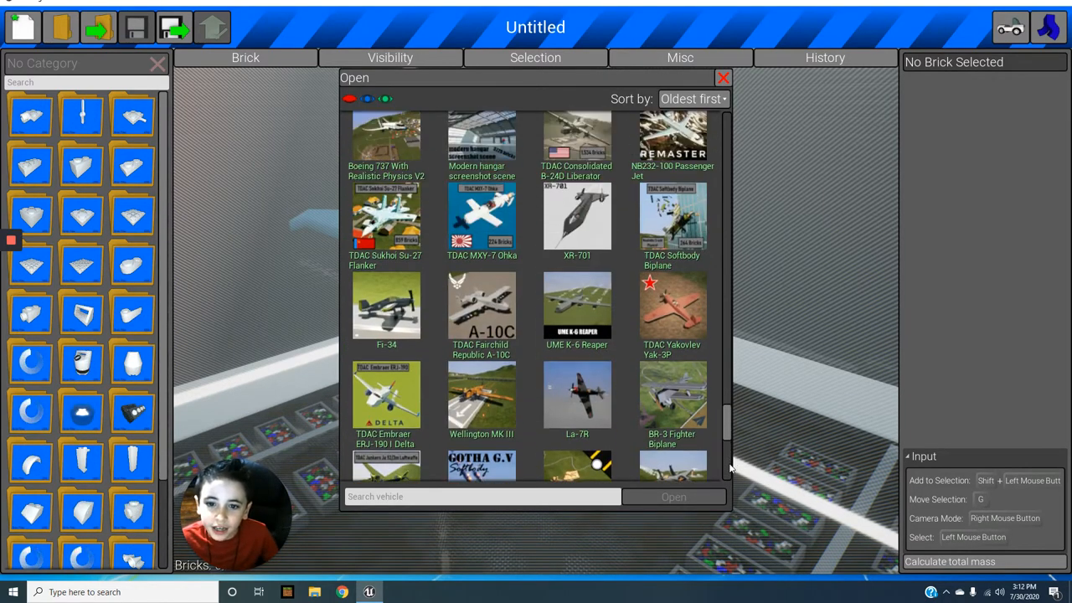
{"action": "scroll", "coordinate": [729, 469], "scroll_direction": "up", "scroll_amount": 1}
{"action": "scroll", "coordinate": [729, 469], "scroll_direction": "up", "scroll_amount": 2}
{"action": "scroll", "coordinate": [729, 469], "scroll_direction": "up", "scroll_amount": 1}
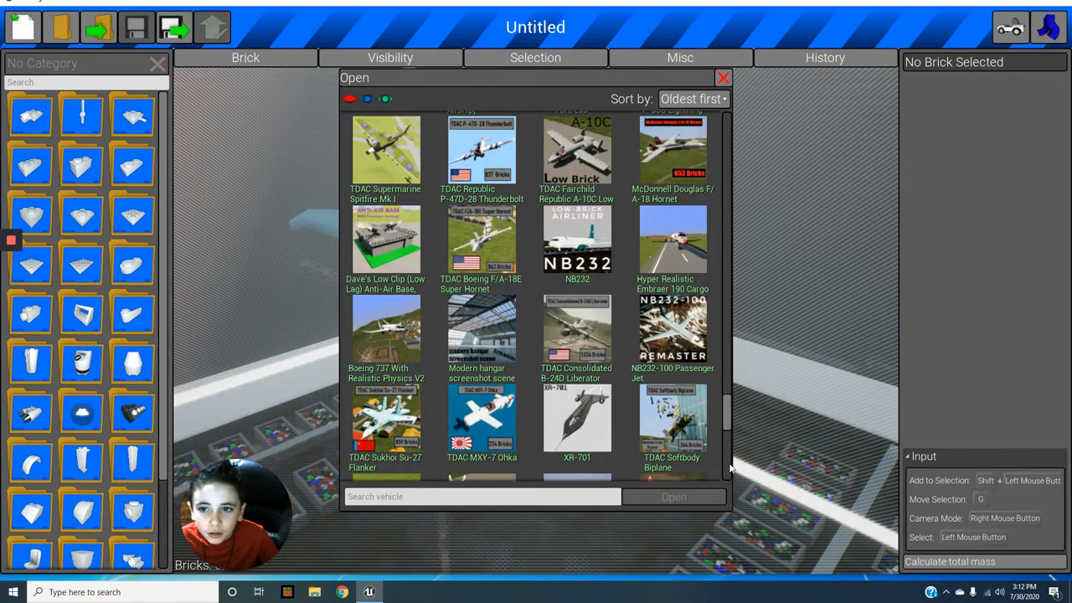
{"action": "scroll", "coordinate": [729, 468], "scroll_direction": "up", "scroll_amount": 2}
{"action": "scroll", "coordinate": [730, 469], "scroll_direction": "up", "scroll_amount": 1}
{"action": "scroll", "coordinate": [729, 469], "scroll_direction": "up", "scroll_amount": 2}
{"action": "scroll", "coordinate": [729, 469], "scroll_direction": "up", "scroll_amount": 1}
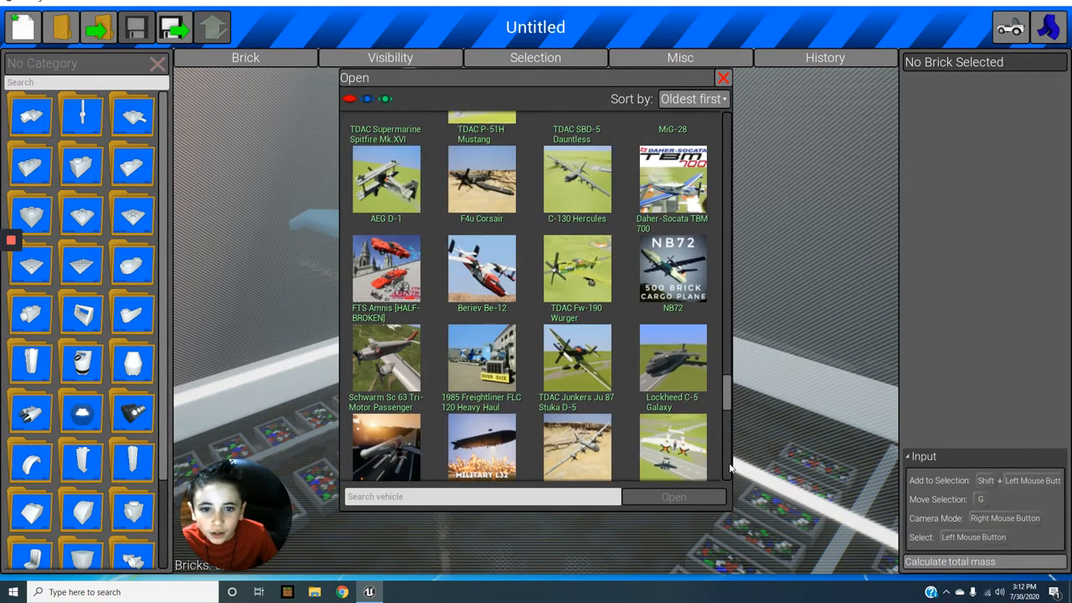
{"action": "scroll", "coordinate": [729, 469], "scroll_direction": "up", "scroll_amount": 2}
{"action": "scroll", "coordinate": [729, 468], "scroll_direction": "up", "scroll_amount": 2}
{"action": "scroll", "coordinate": [729, 468], "scroll_direction": "up", "scroll_amount": 1}
{"action": "scroll", "coordinate": [729, 468], "scroll_direction": "up", "scroll_amount": 1}
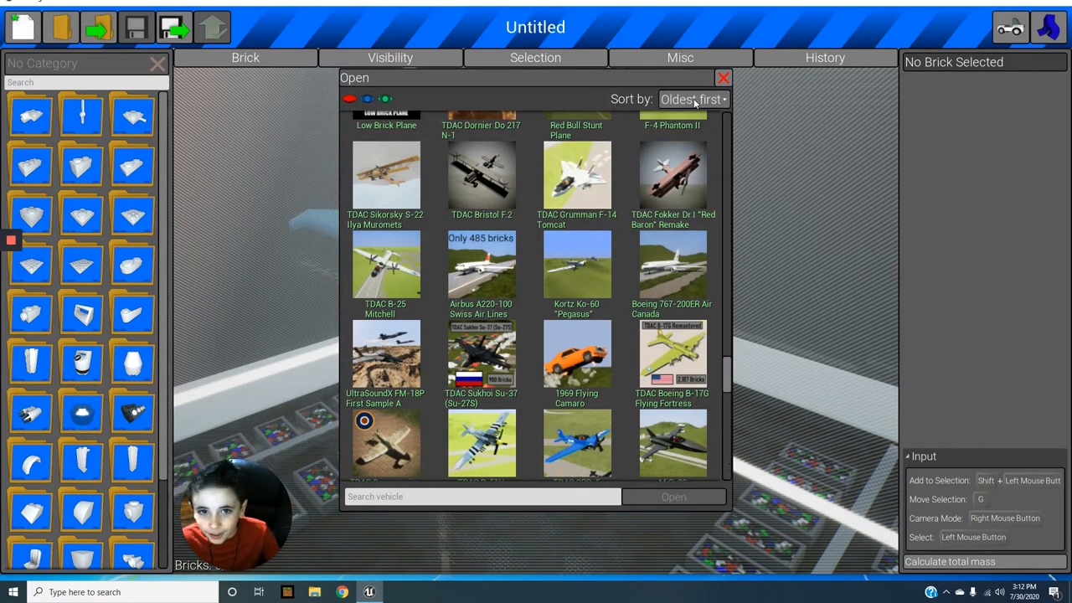
{"action": "left_click", "coordinate": [675, 119]}
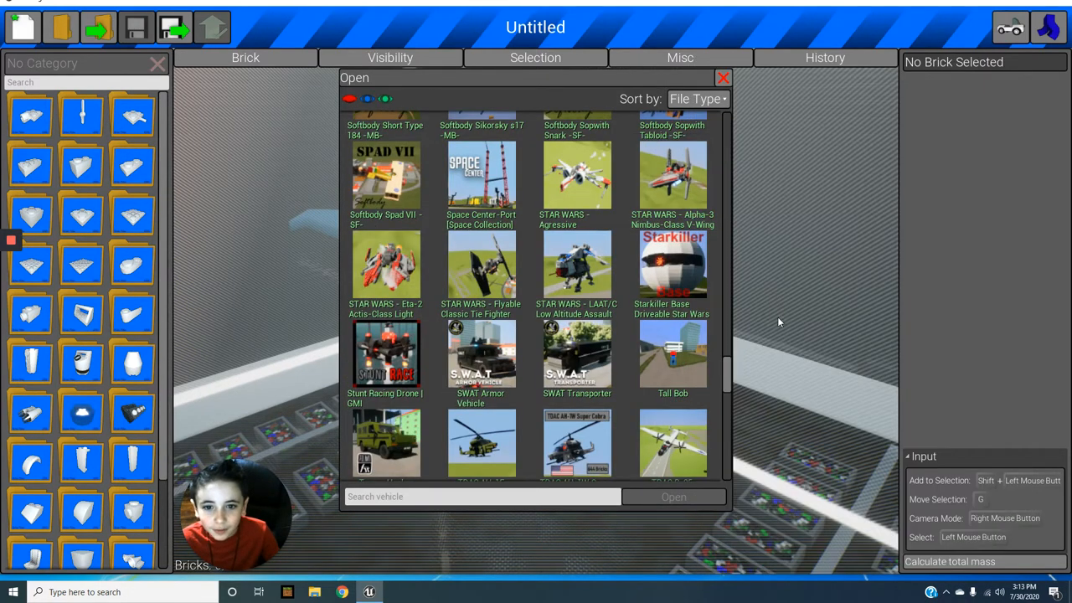
{"action": "scroll", "coordinate": [726, 480], "scroll_direction": "down", "scroll_amount": 5}
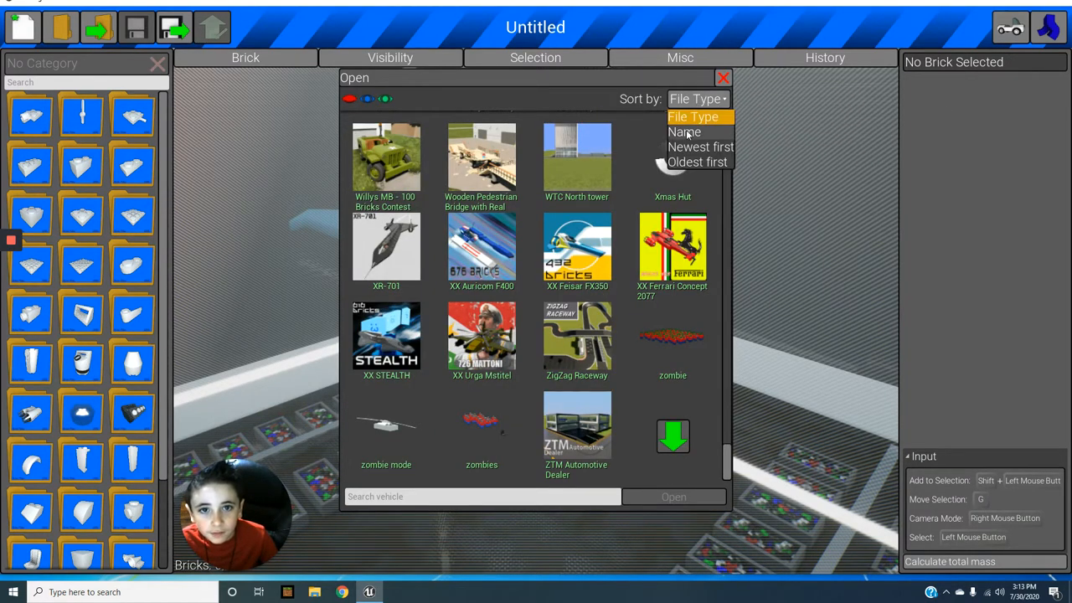
{"action": "left_click", "coordinate": [686, 132]}
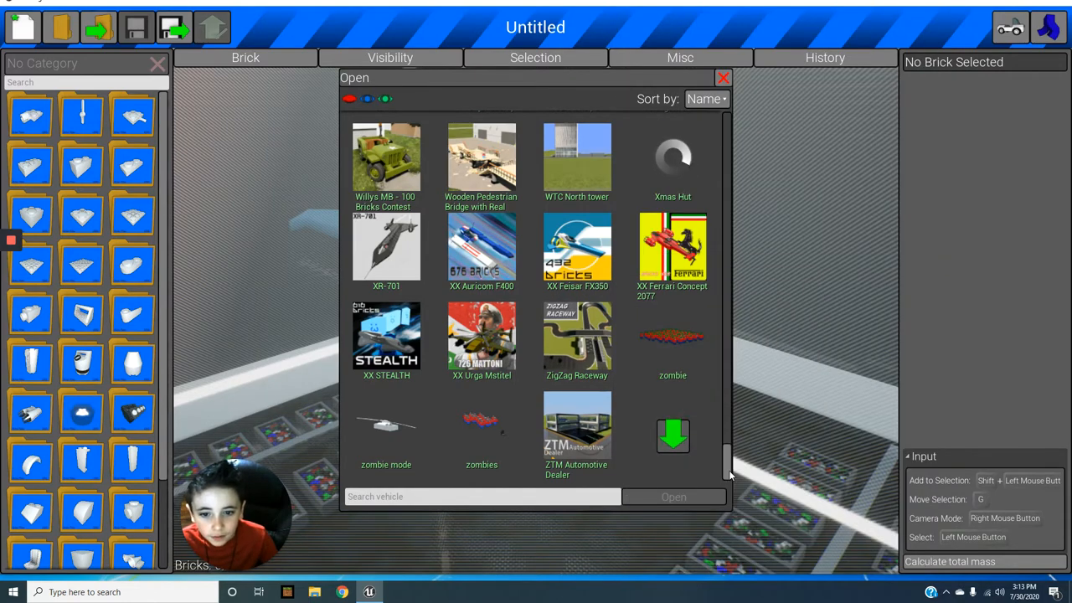
{"action": "left_click_drag", "start_coordinate": [727, 473], "coordinate": [728, 284]}
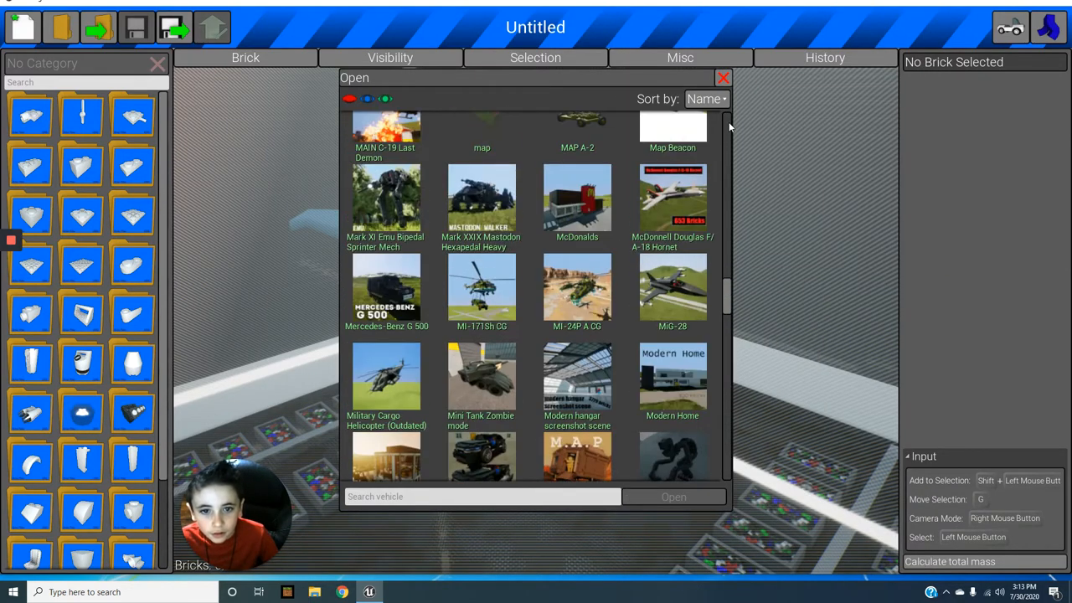
{"action": "left_click", "coordinate": [701, 134]}
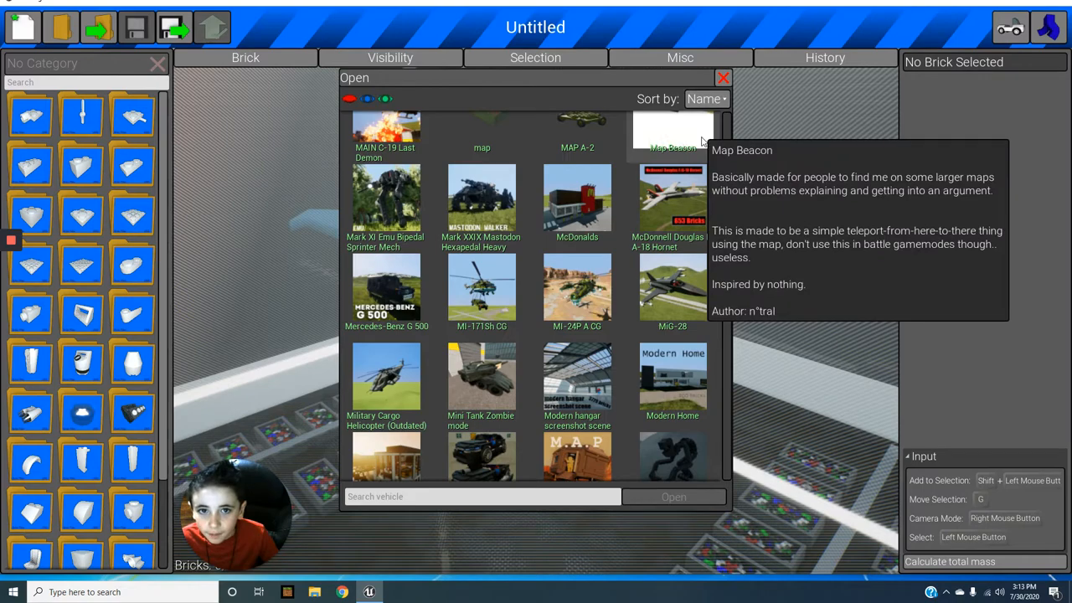
{"action": "left_click", "coordinate": [725, 478]}
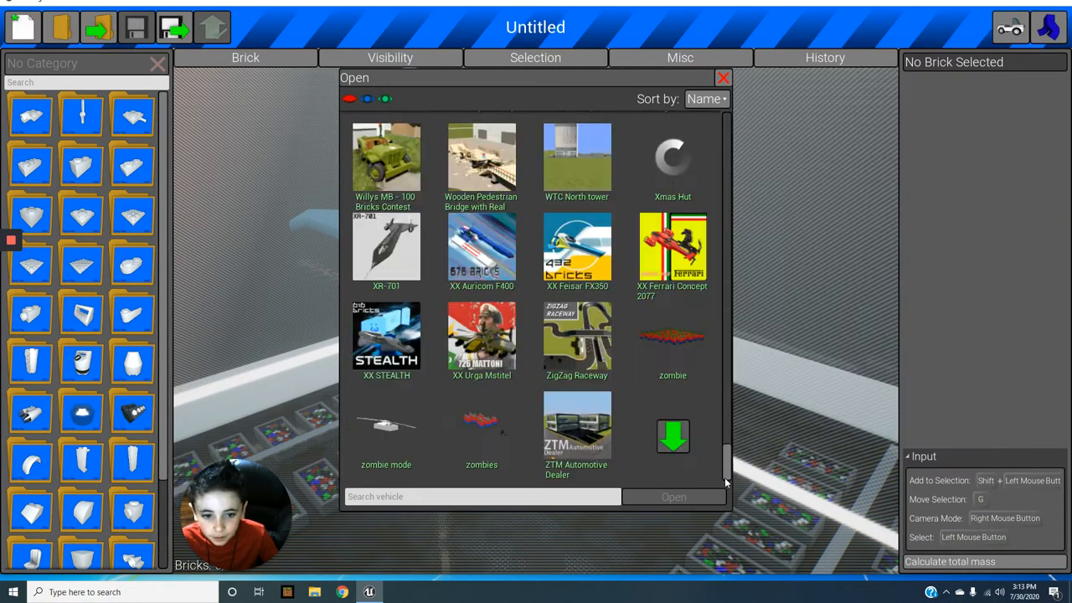
{"action": "left_click_drag", "start_coordinate": [725, 481], "coordinate": [833, 4]}
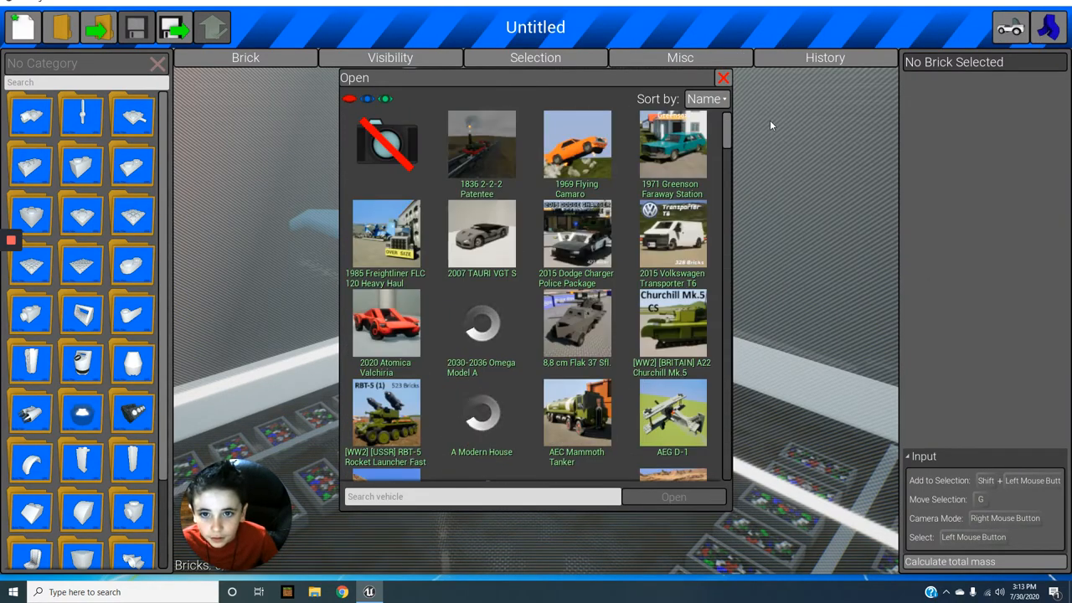
Step: Select the 1836 Patentee tile, then the 1985 Freightliner FLC 120 Heavy Haul Trailer instead
{"action": "left_click", "coordinate": [481, 147]}
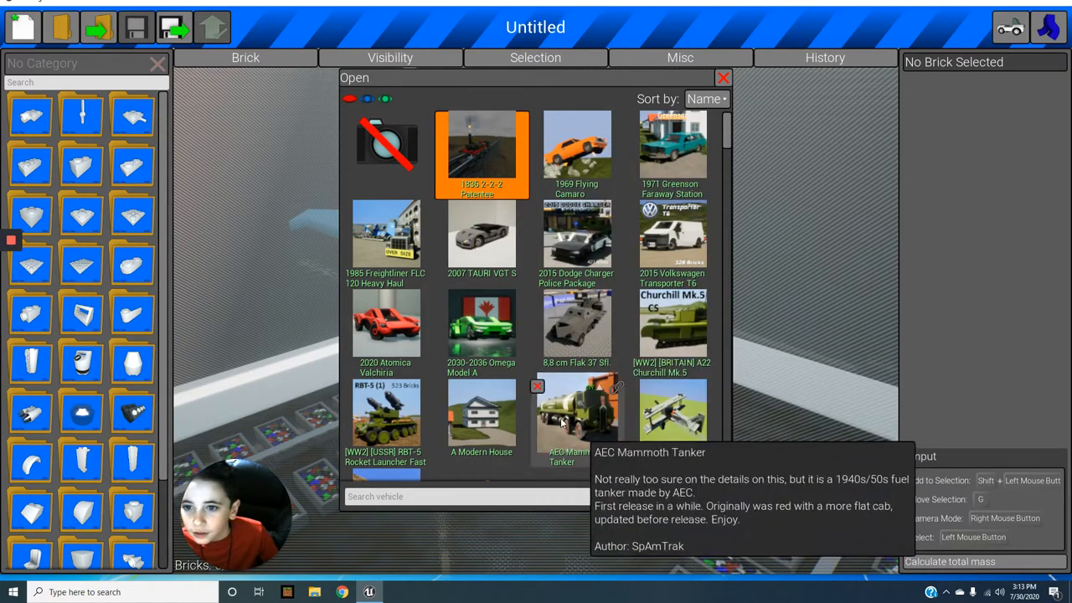
{"action": "mouse_move", "coordinate": [386, 242]}
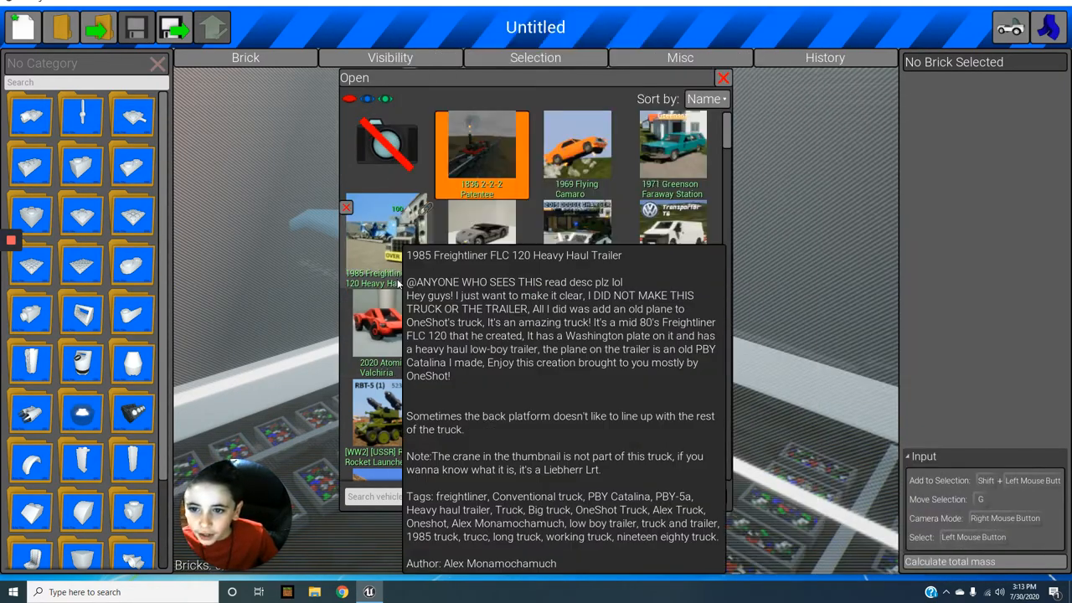
{"action": "left_click", "coordinate": [385, 238]}
Step: Load the Freightliner truck into the editor, view it, and spawn it into the desert
{"action": "left_click", "coordinate": [685, 498]}
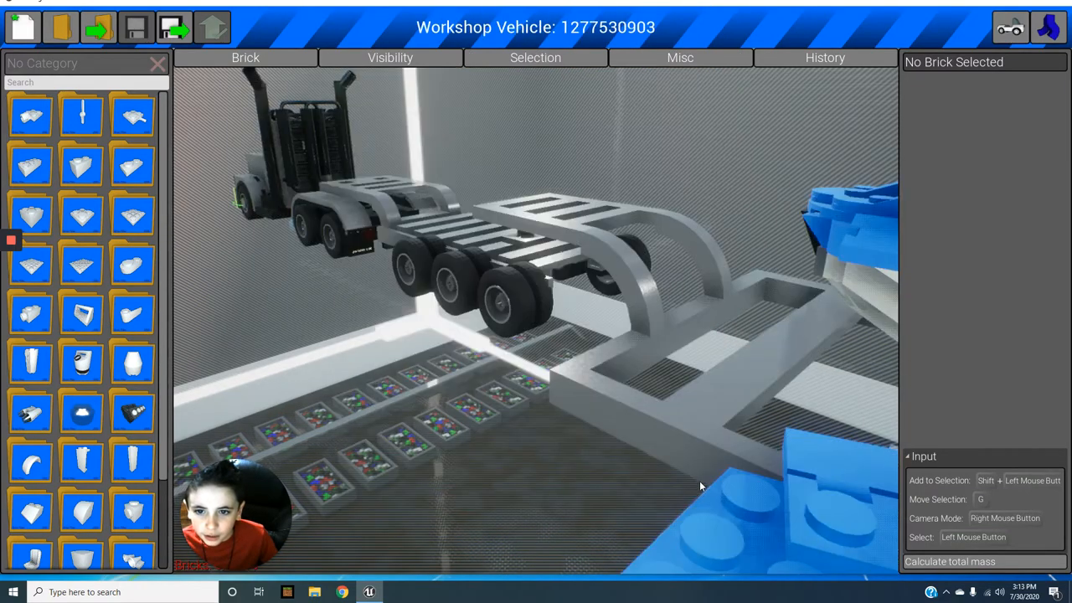
{"action": "key", "text": "a"}
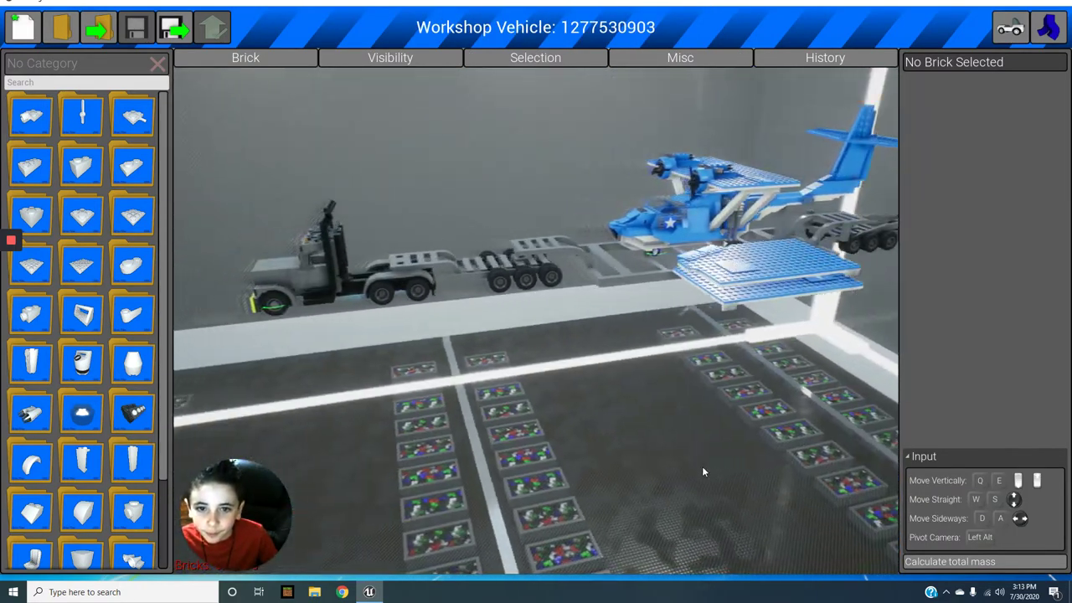
{"action": "key", "text": "a"}
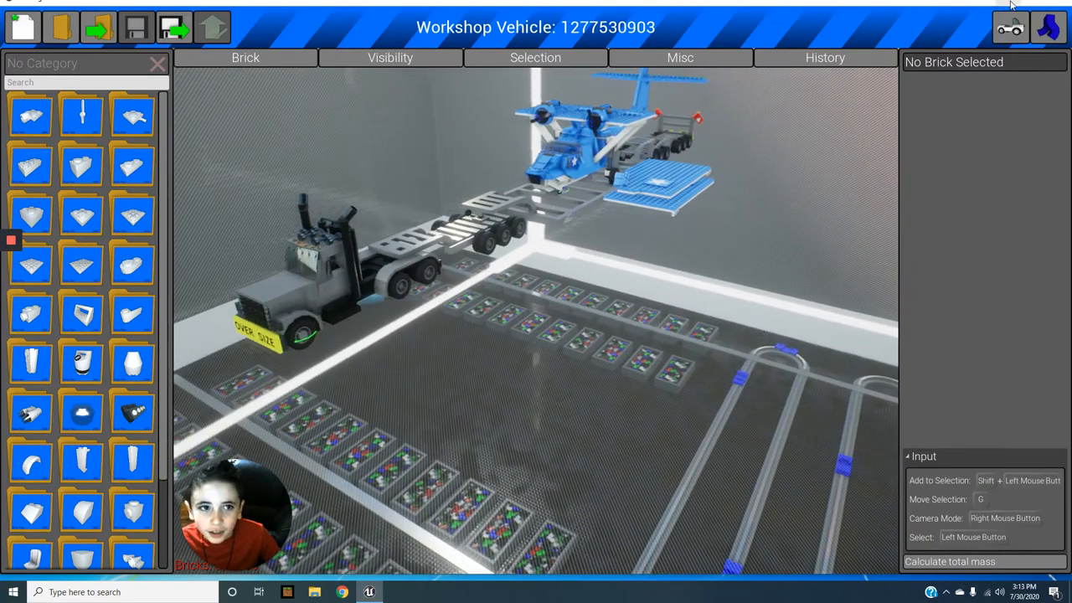
{"action": "left_click", "coordinate": [1011, 31]}
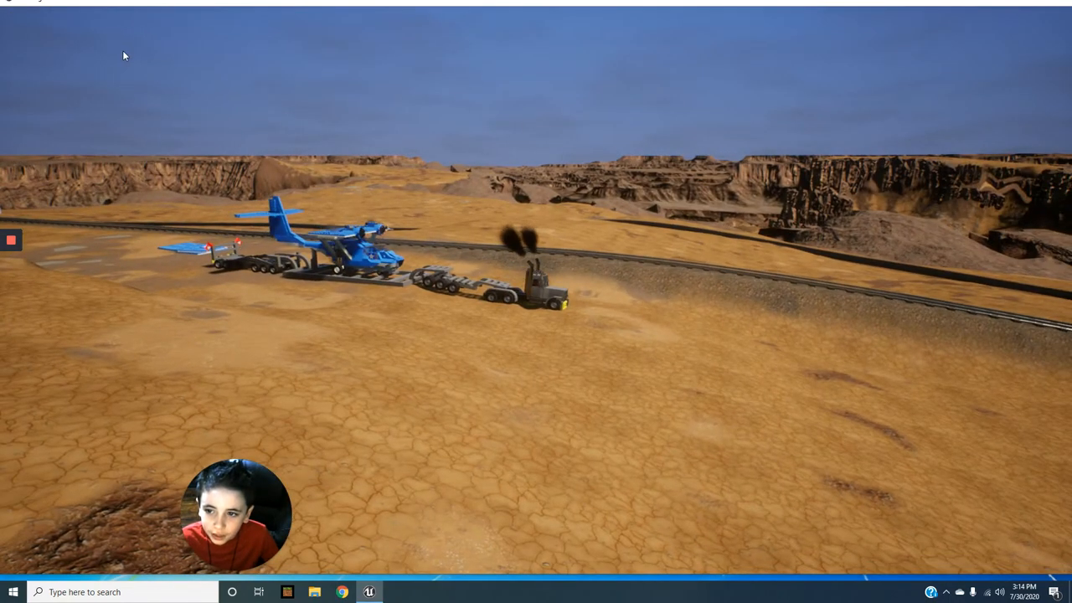
Step: From the pause menu's Match settings, scrap the truck and remove abandoned vehicles from the map
{"action": "key", "text": "Escape"}
{"action": "left_click", "coordinate": [142, 253]}
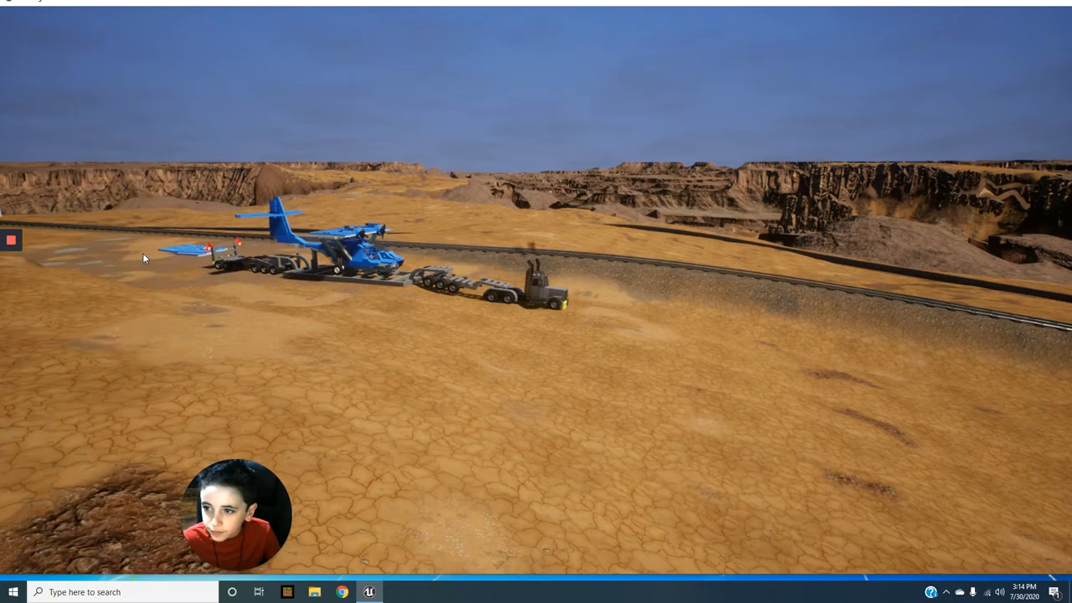
{"action": "key", "text": "Escape"}
{"action": "left_click", "coordinate": [116, 141]}
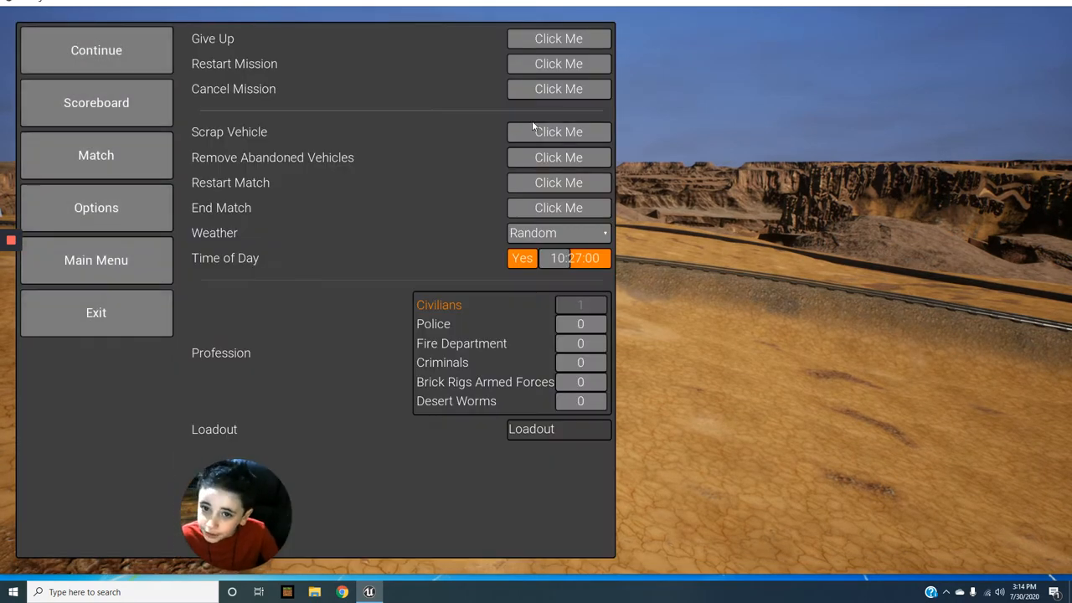
{"action": "left_click", "coordinate": [537, 132]}
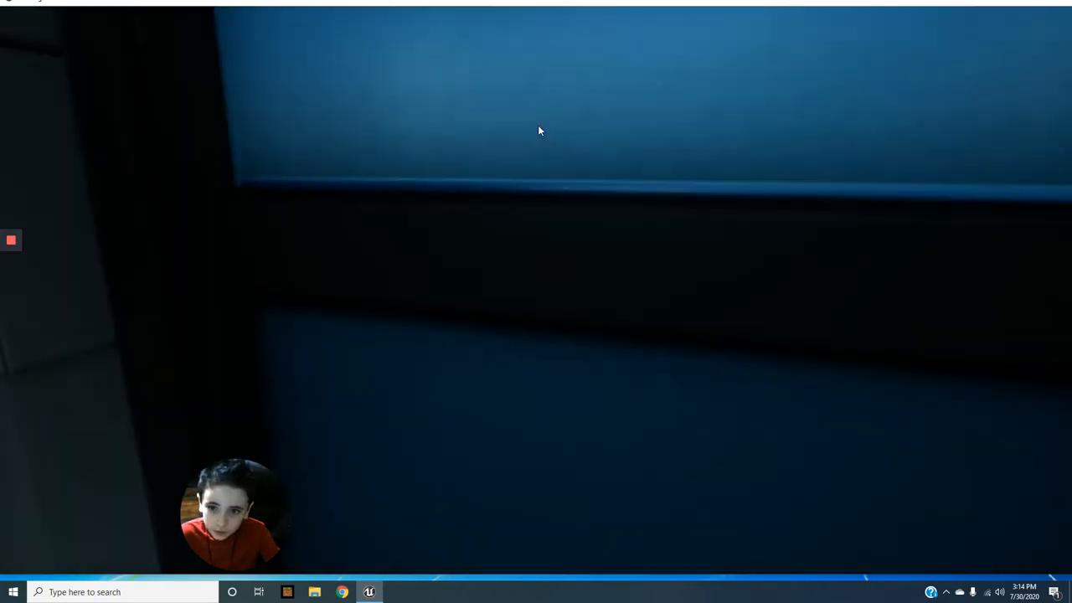
{"action": "key", "text": "Escape"}
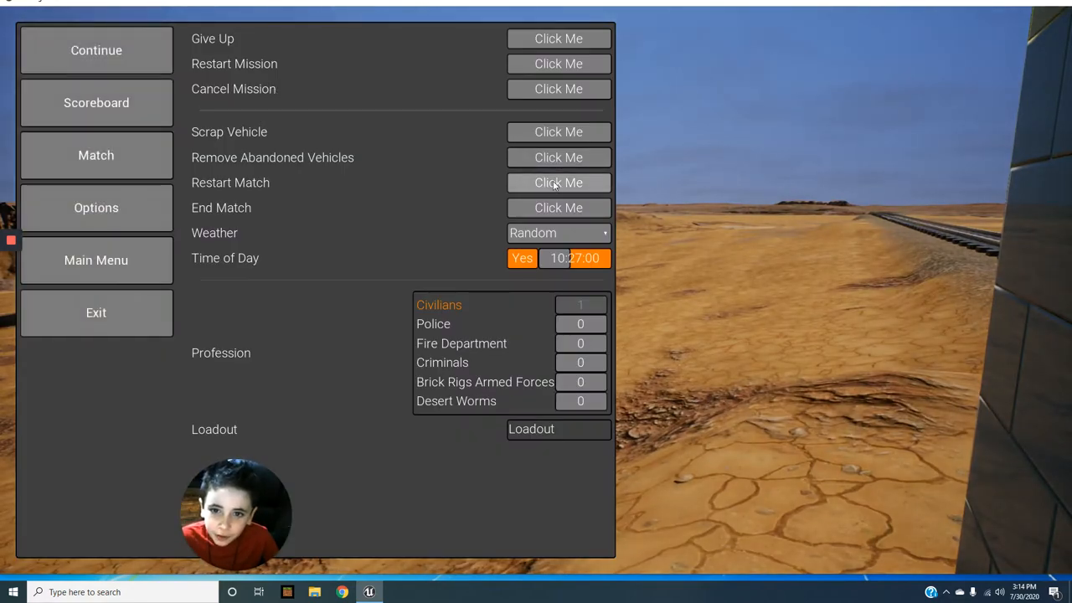
{"action": "left_click", "coordinate": [541, 158]}
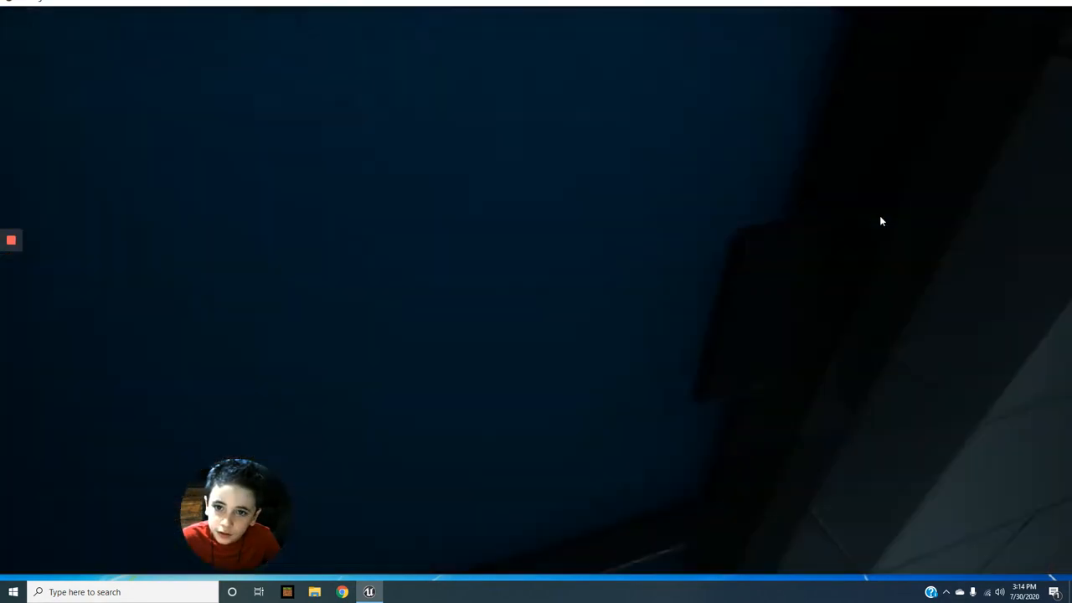
Step: Enter the editor and load the 1836 2-2-2 Patentee locomotive via Ctrl+O sorted by file type
{"action": "key", "text": "f"}
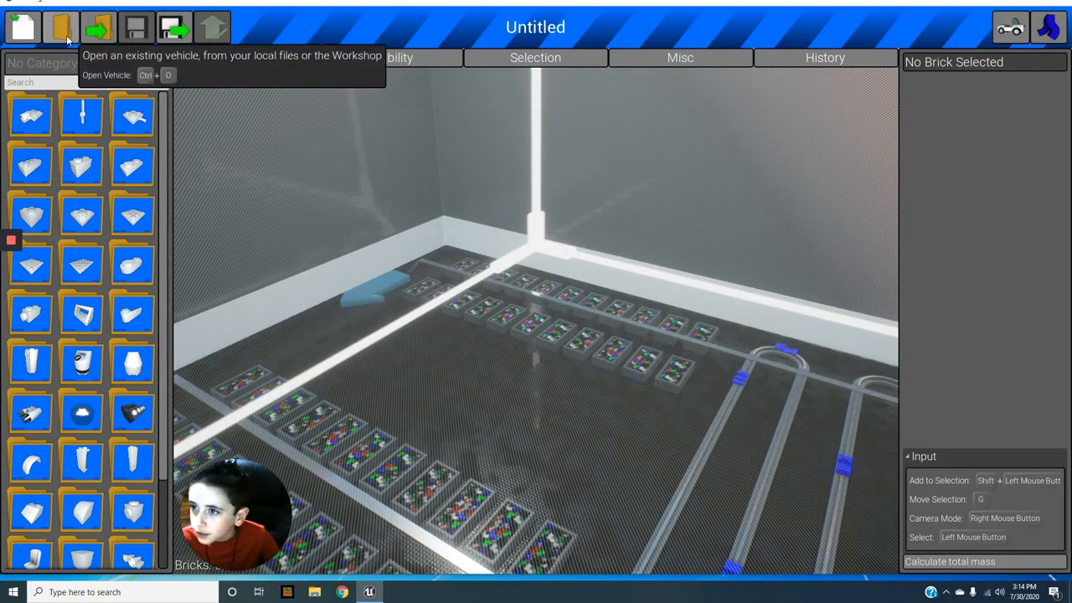
{"action": "key", "text": "ctrl+o"}
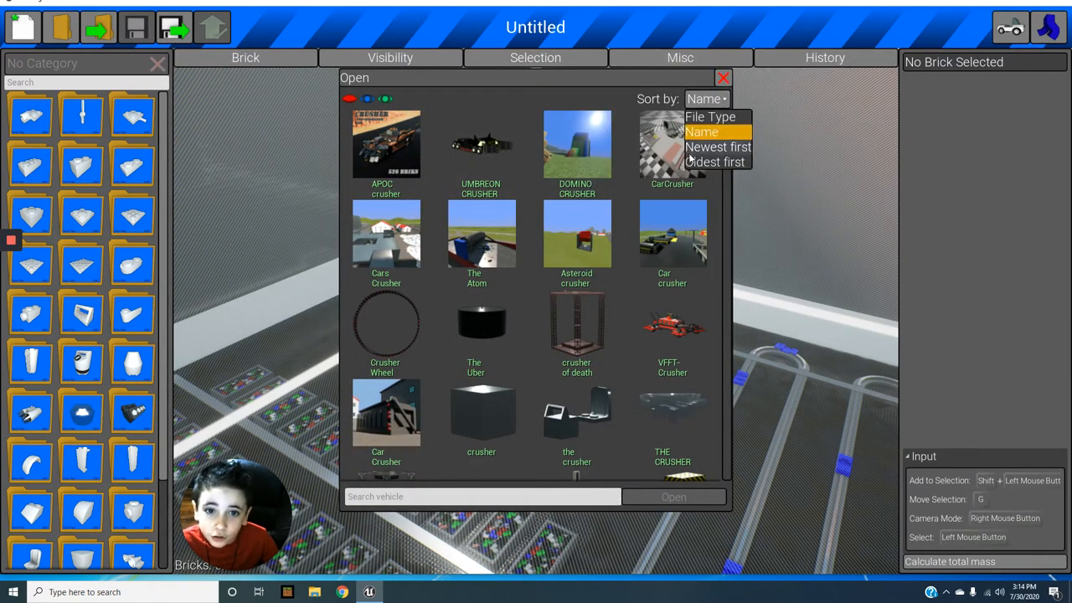
{"action": "left_click", "coordinate": [707, 119]}
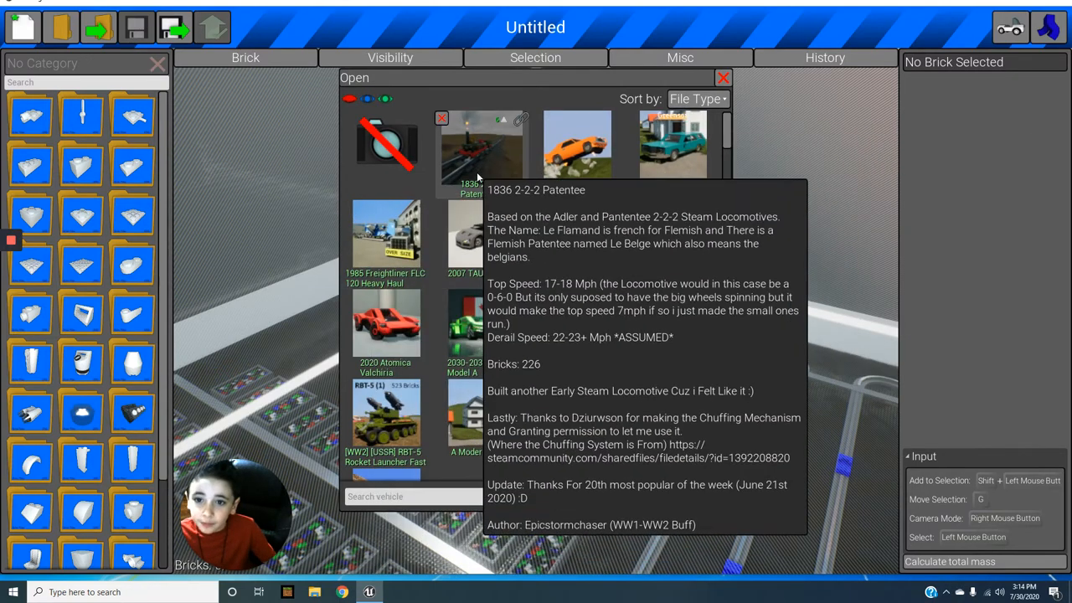
{"action": "left_click", "coordinate": [702, 497]}
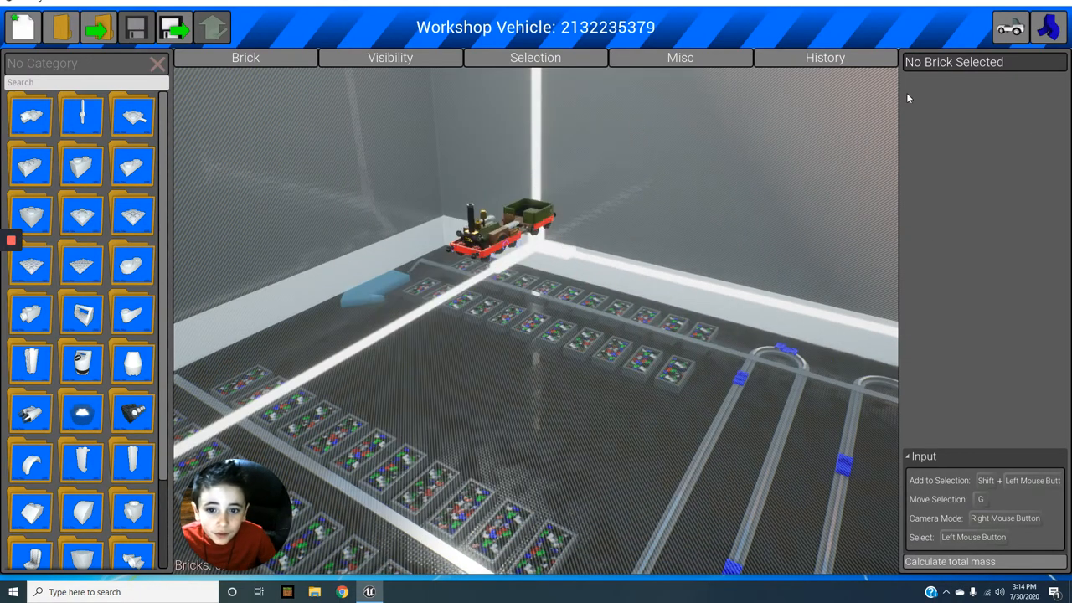
Step: Spawn the Patentee train, drive it along the railway, then scrap it from the pause menu
{"action": "left_click", "coordinate": [1011, 31]}
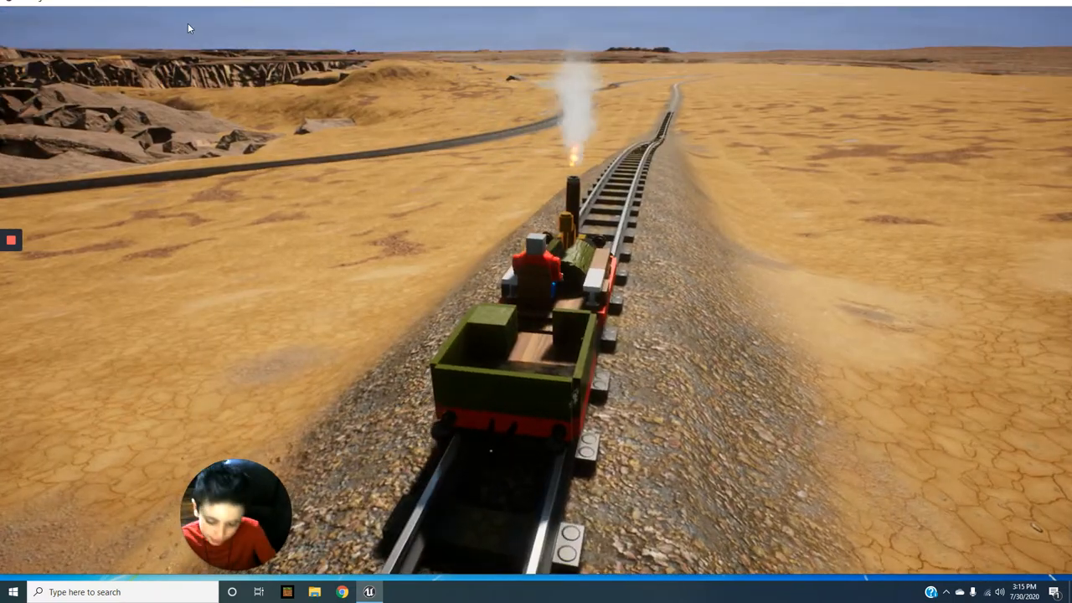
{"action": "key", "text": "Escape"}
{"action": "left_click", "coordinate": [560, 132]}
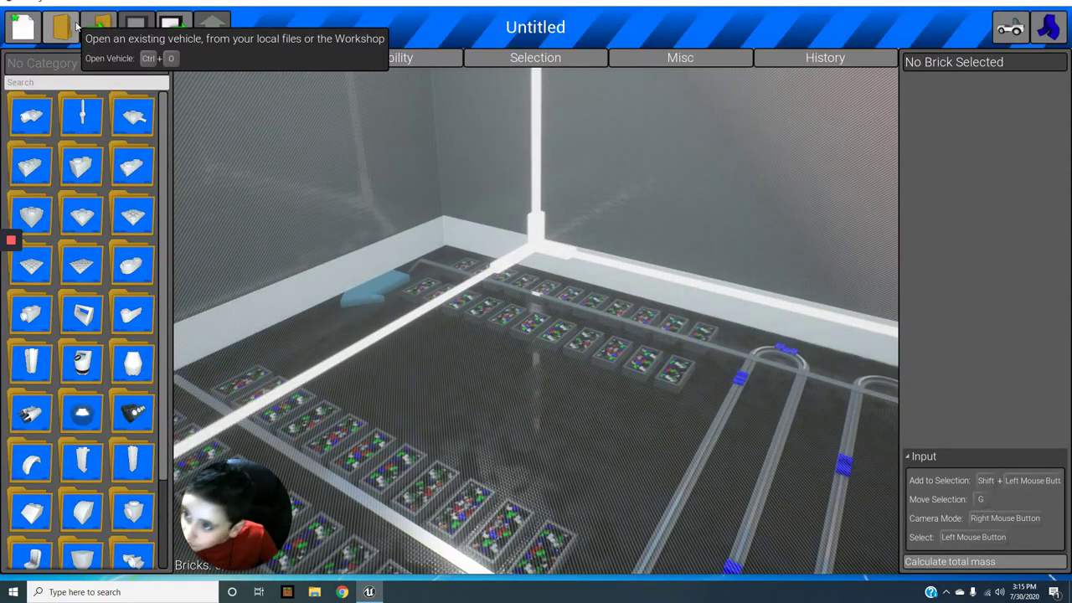
Step: Load the VFFT-Crusher from the saved vehicles and spawn it into the desert
{"action": "left_click", "coordinate": [76, 25]}
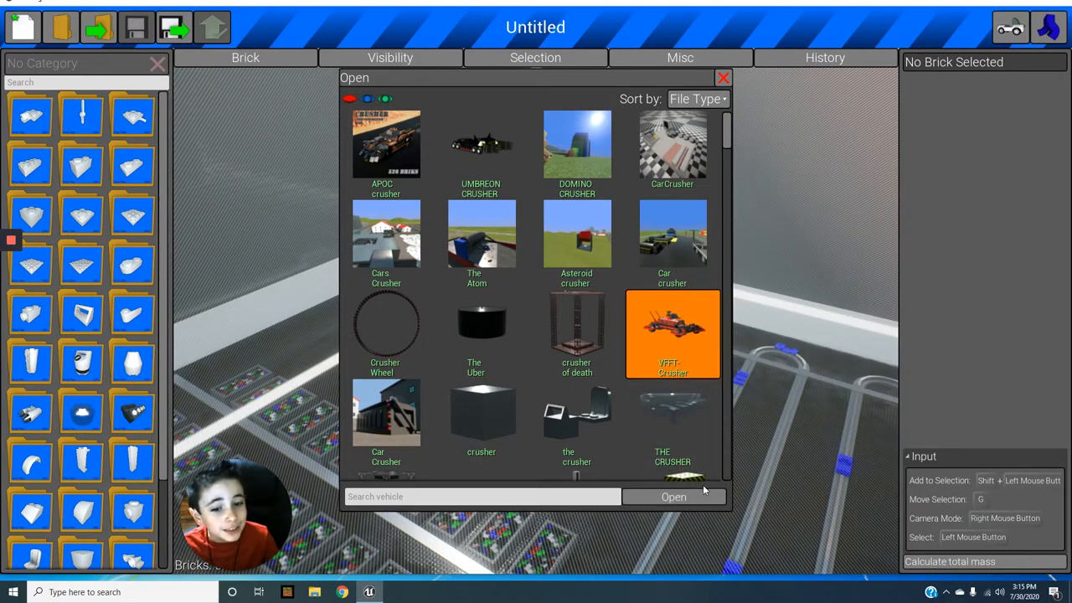
{"action": "left_click", "coordinate": [704, 500]}
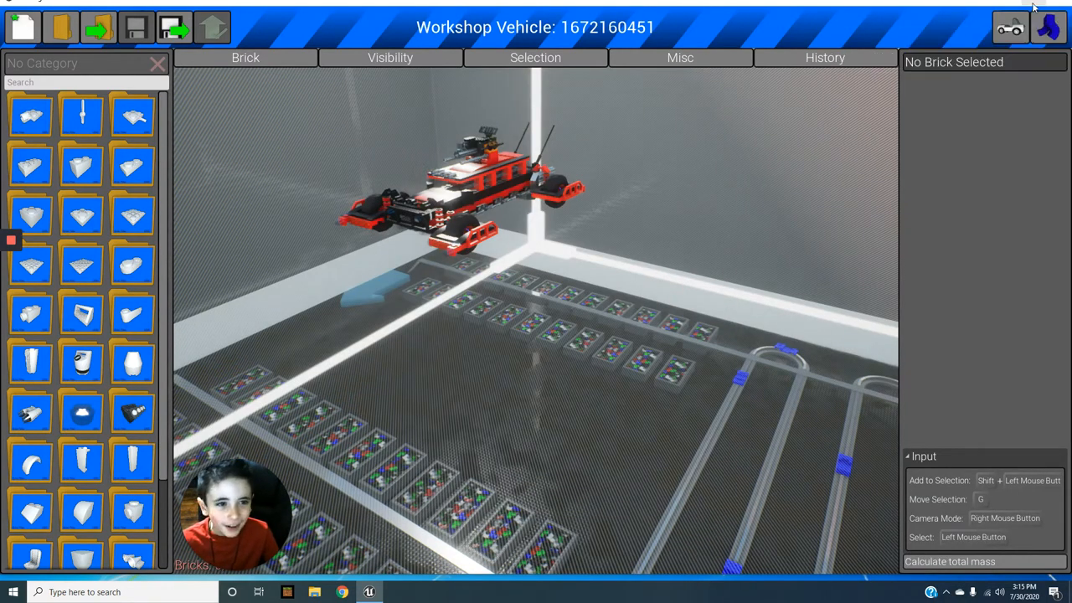
{"action": "left_click", "coordinate": [1012, 32]}
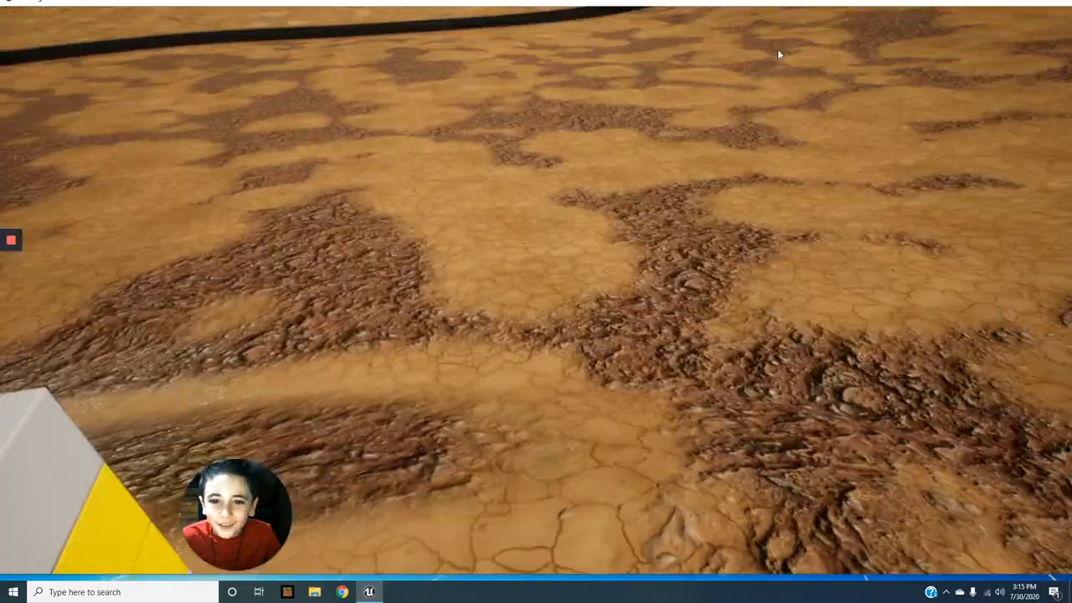